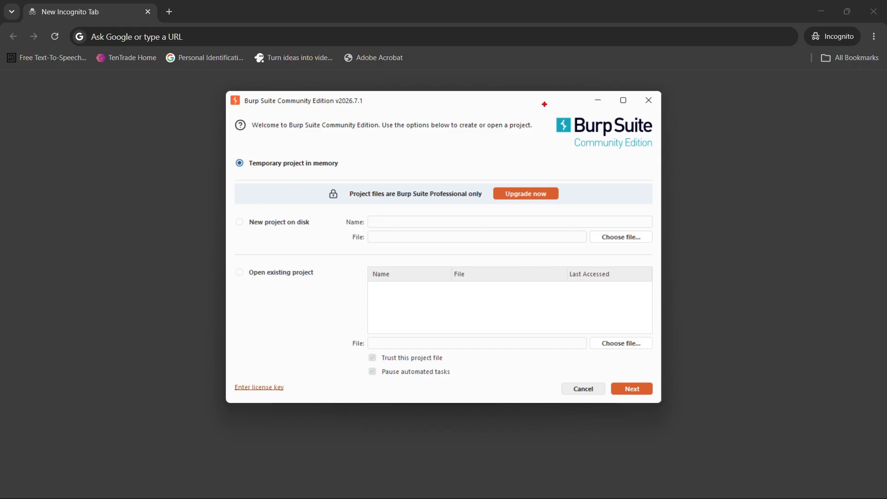
drag(545, 104, 559, 288)
mouse_move(545, 106)
mouse_down()
mouse_move(720, 134)
mouse_move(656, 273)
mouse_move(557, 283)
mouse_up()
mouse_move(586, 157)
mouse_down()
mouse_move(582, 209)
mouse_move(635, 201)
mouse_up()
drag(585, 190, 615, 177)
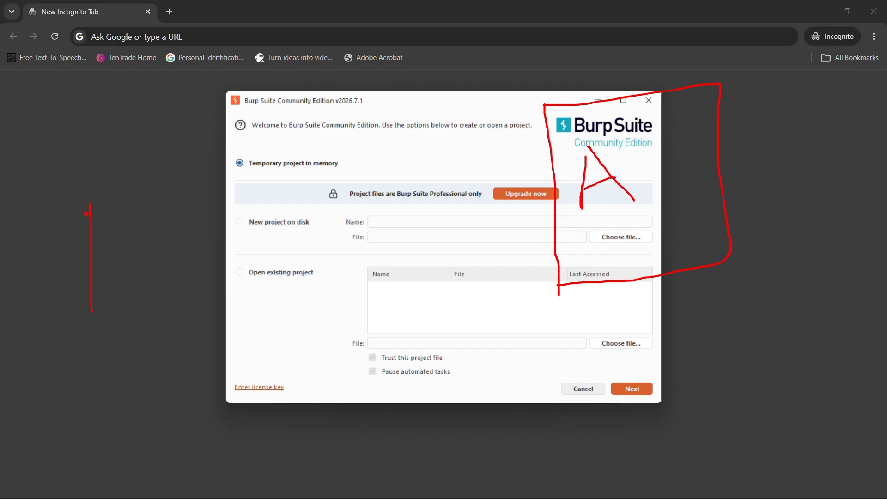
mouse_move(169, 196)
mouse_down()
mouse_move(250, 337)
mouse_move(56, 363)
mouse_up()
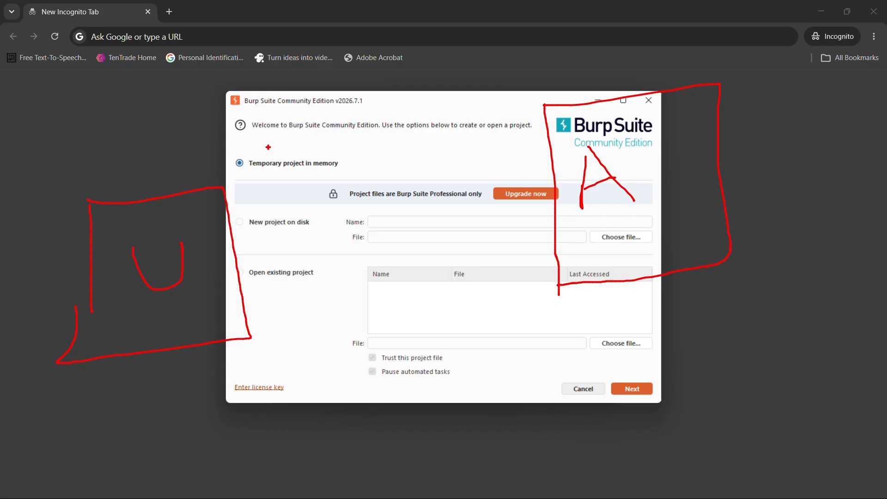
drag(360, 16, 368, 70)
mouse_move(302, 93)
mouse_down()
mouse_move(462, 74)
mouse_move(347, 126)
mouse_move(298, 96)
mouse_move(309, 93)
mouse_up()
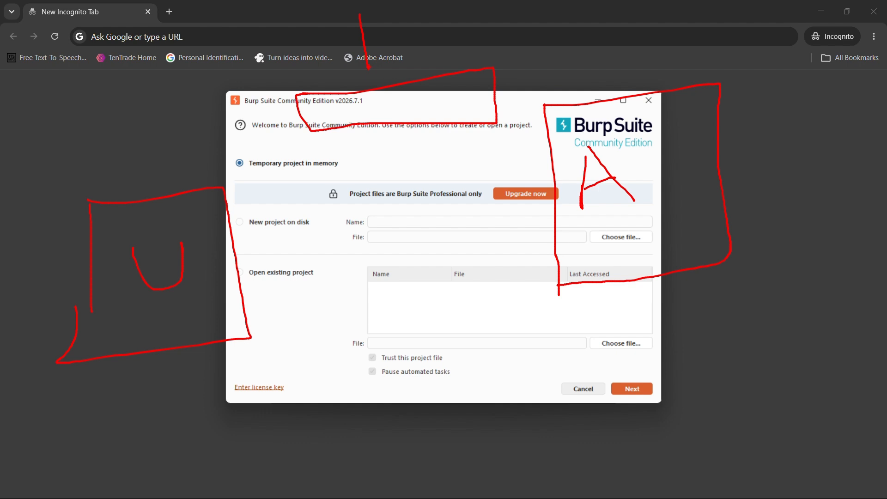
drag(366, 85, 380, 93)
drag(346, 98, 415, 92)
drag(358, 114, 413, 111)
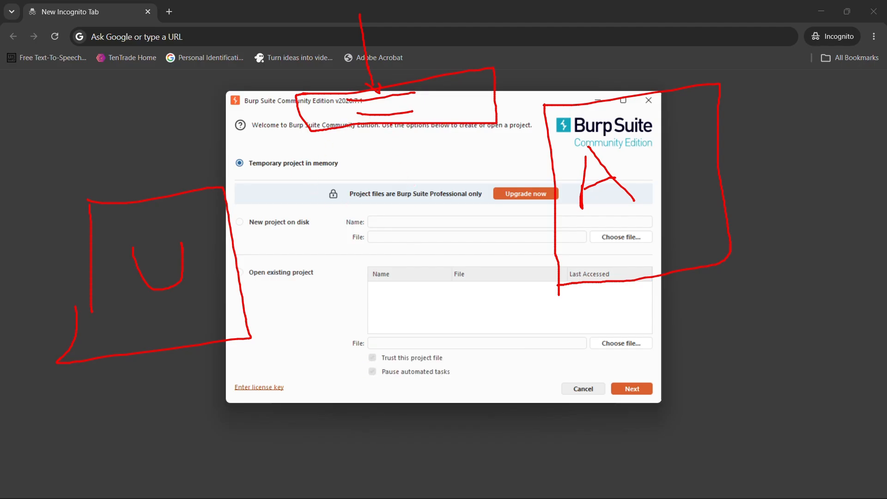
mouse_move(391, 124)
mouse_down()
mouse_move(391, 376)
mouse_move(379, 376)
mouse_move(409, 371)
mouse_up()
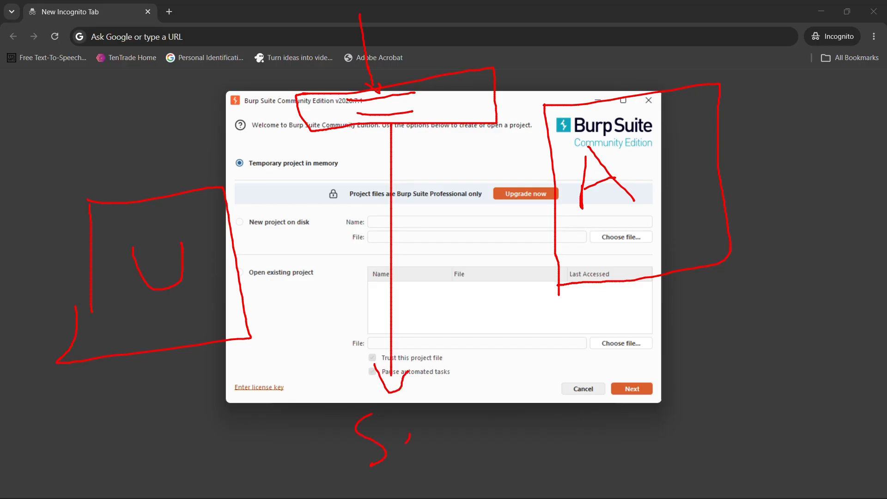
drag(438, 418, 448, 409)
mouse_move(389, 395)
mouse_down()
mouse_move(359, 396)
mouse_move(370, 476)
mouse_move(394, 404)
mouse_move(354, 410)
mouse_up()
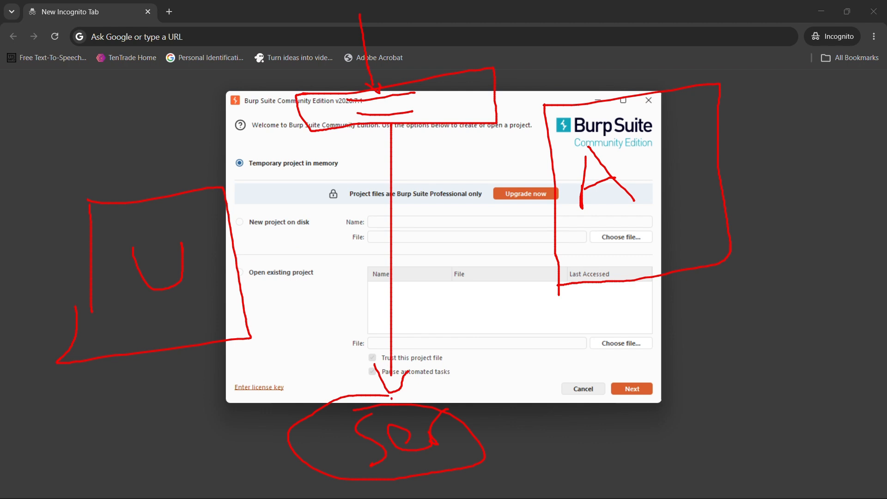
drag(391, 396, 381, 226)
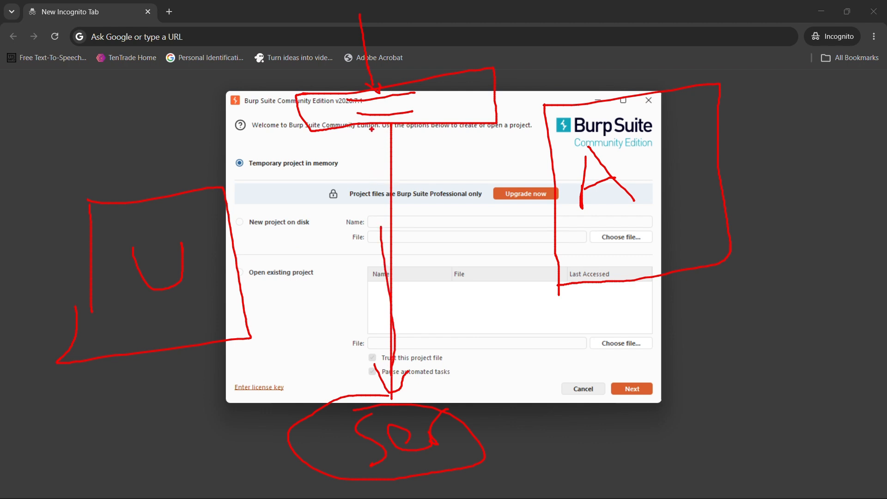
drag(374, 126, 237, 236)
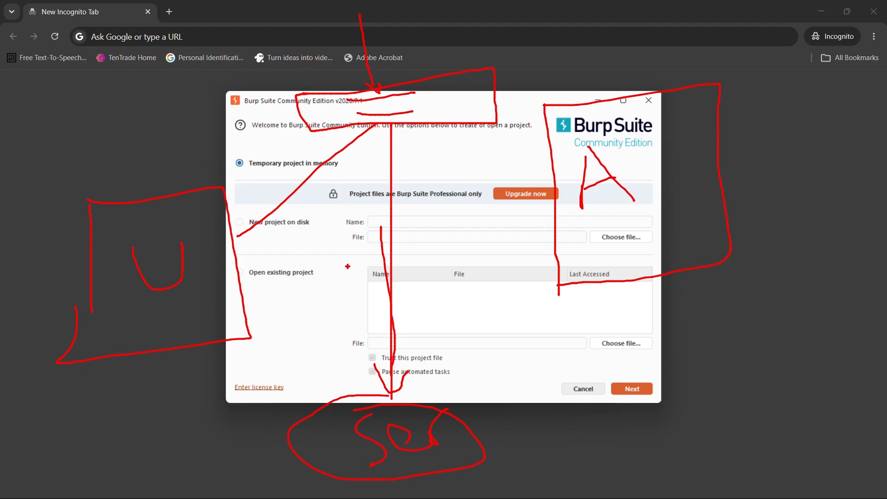
key(ctrl+z)
key(ctrl+z)
key(ctrl+z)
key(ctrl+z)
key(ctrl+z)
key(ctrl+z)
key(ctrl+z)
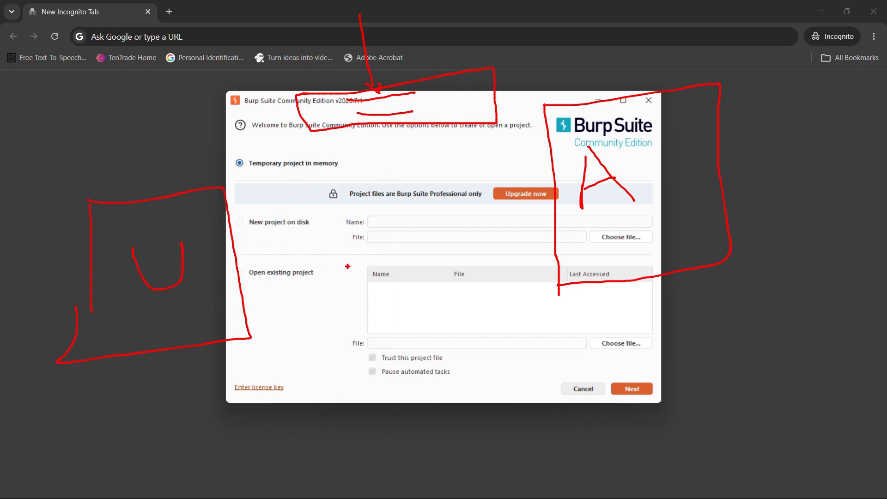
key(ctrl+z)
key(ctrl+z)
key(ctrl+z)
key(ctrl+z)
key(ctrl+z)
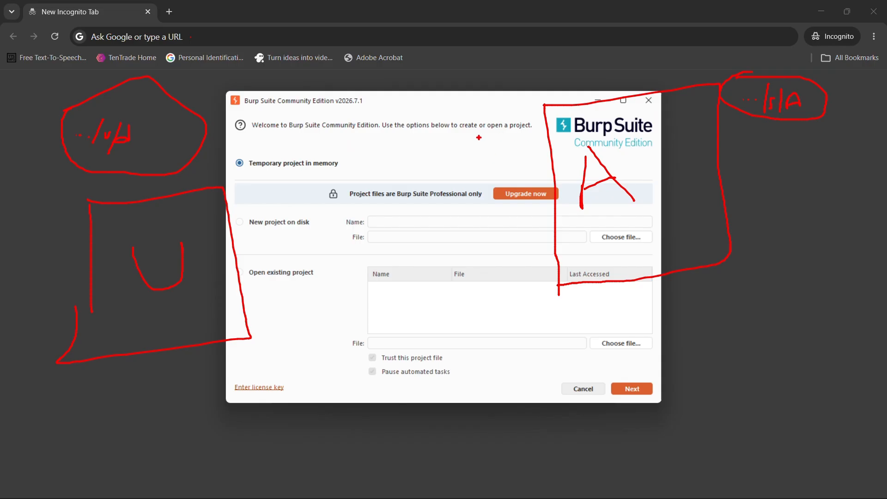
key(Escape)
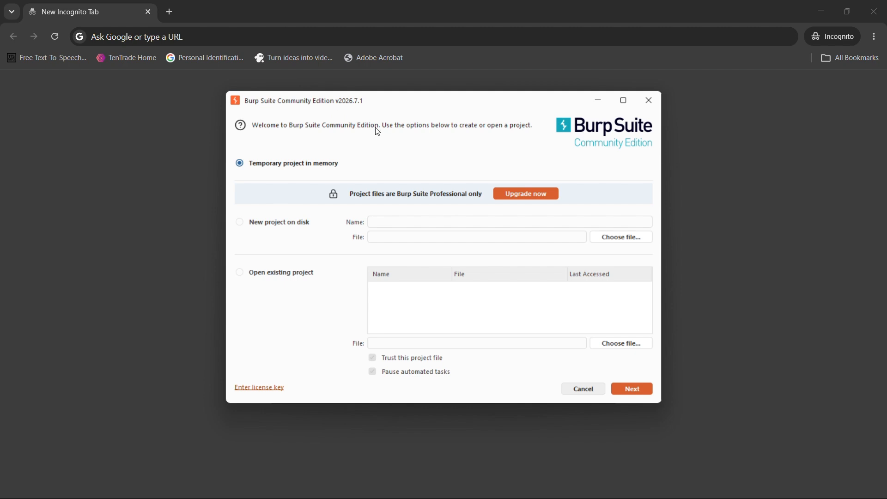
mouse_move(407, 104)
mouse_down()
mouse_move(467, 111)
mouse_move(396, 117)
mouse_move(438, 105)
mouse_move(411, 103)
mouse_up()
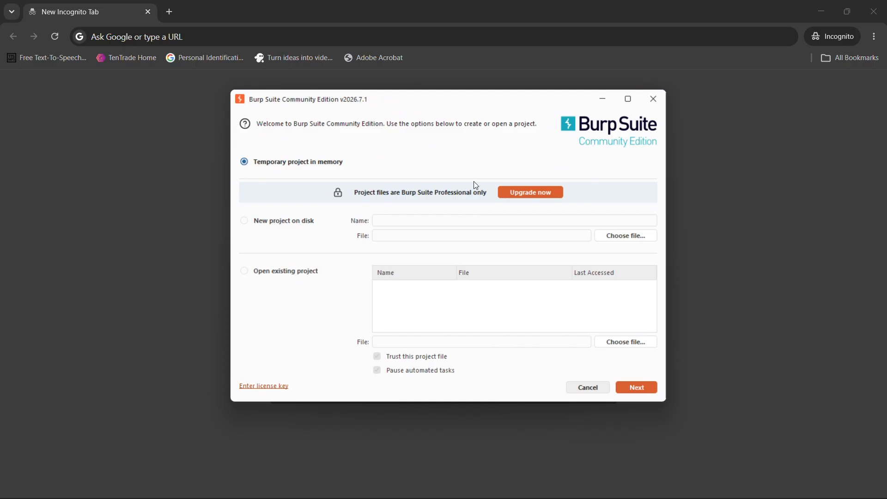
click(186, 172)
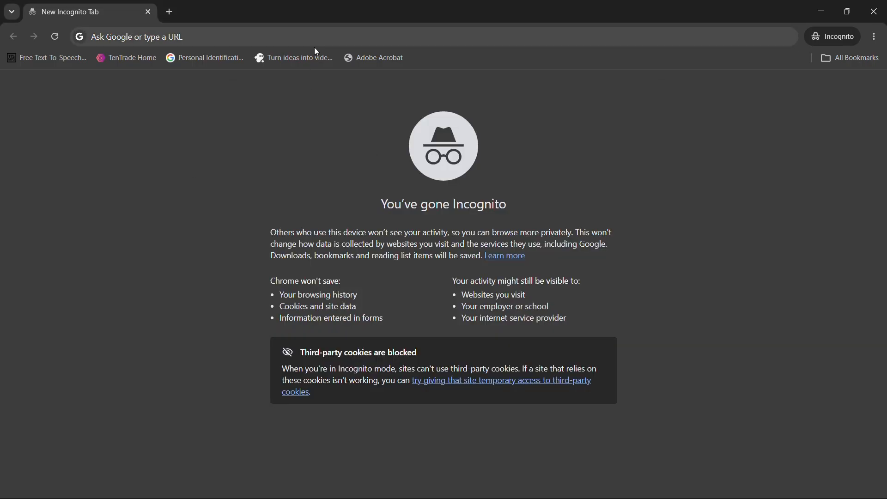
key(alt+Tab)
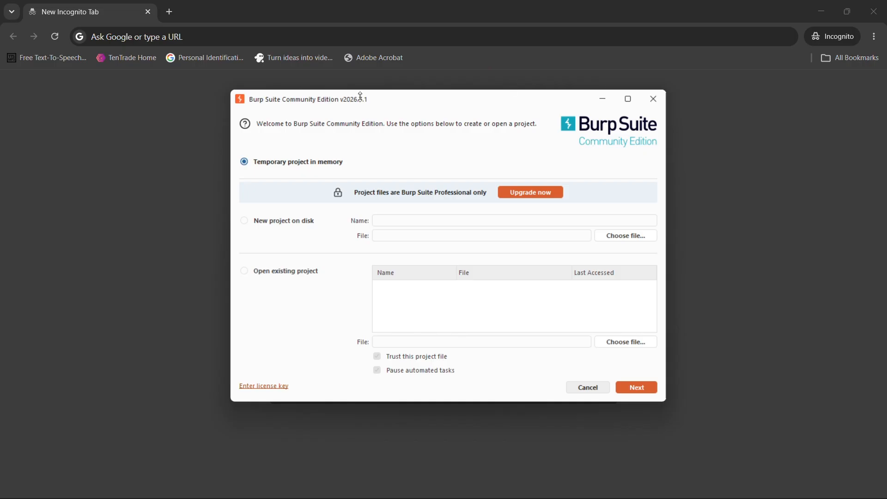
Search the web for "owasp zap" in the browser and open the ZAP site at zaproxy.org.
click(308, 37)
text(owasp)
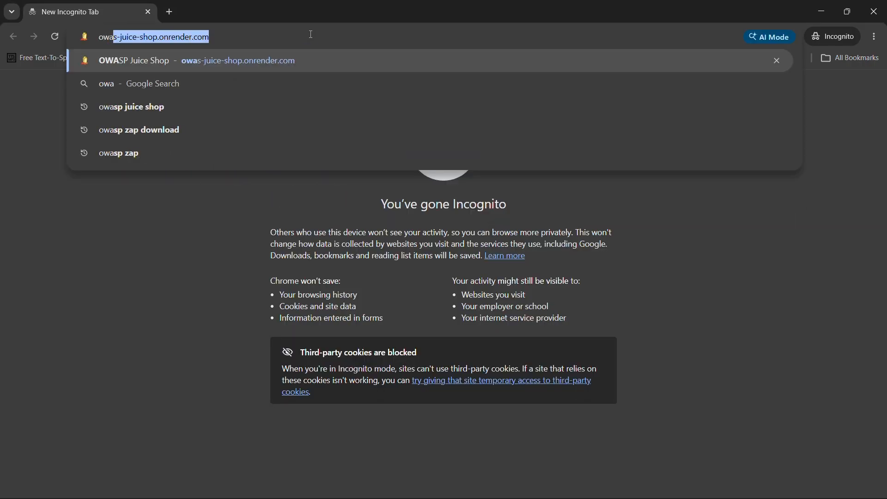
key(BackSpace)
text(p )
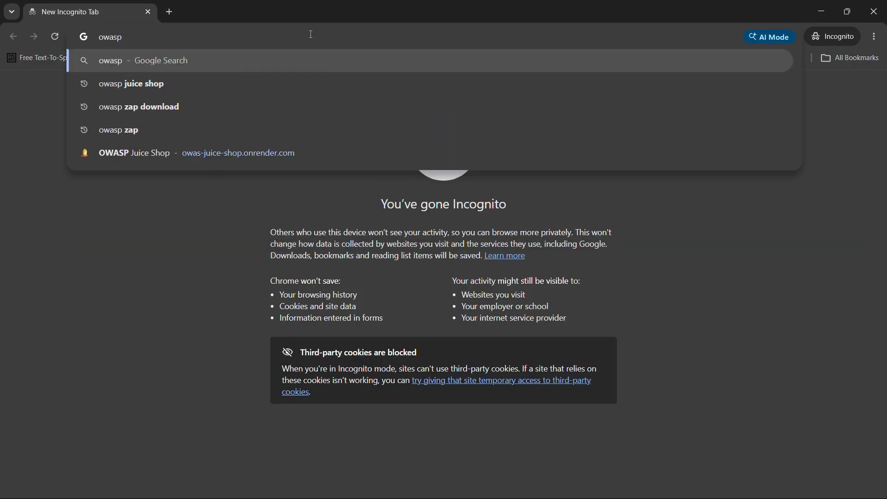
text(zap)
key(Return)
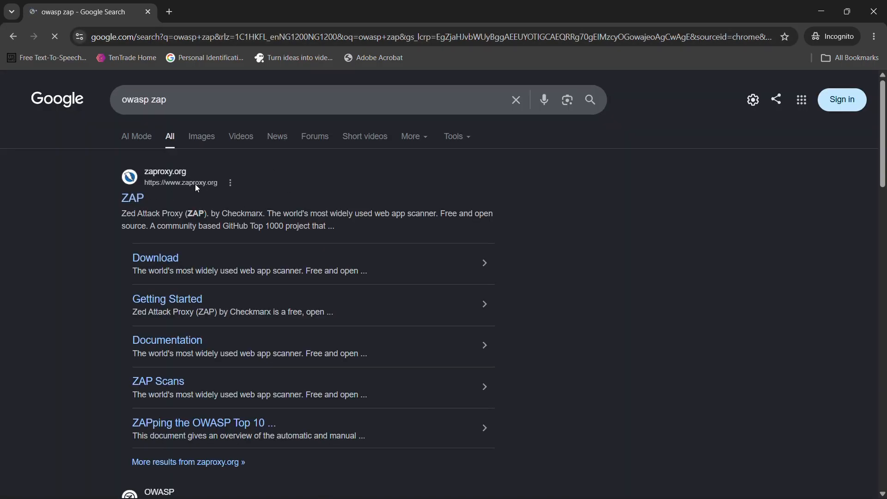
click(130, 199)
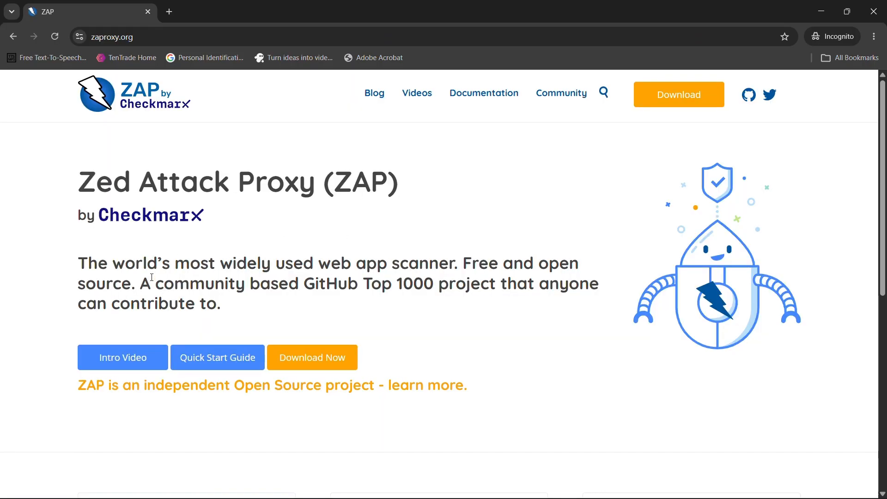
Search for "burp suite" in a new browser tab and open PortSwigger's Download Burp Suite page.
click(169, 12)
text(burp)
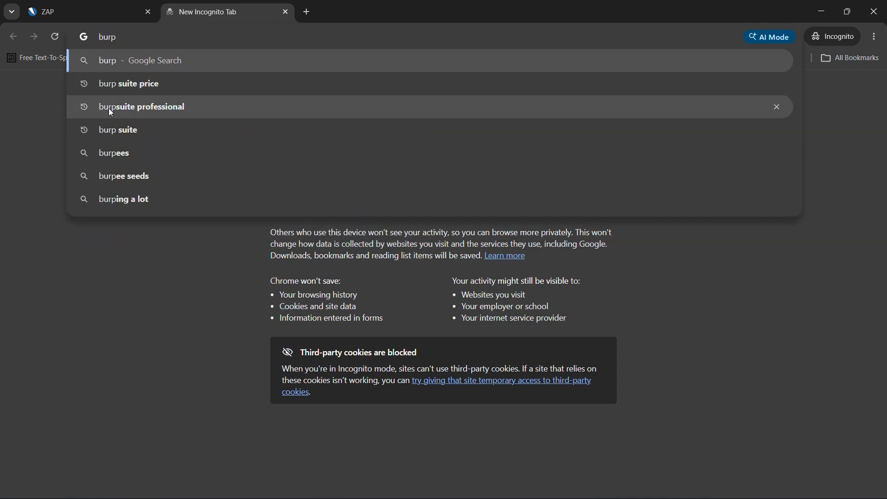
click(120, 130)
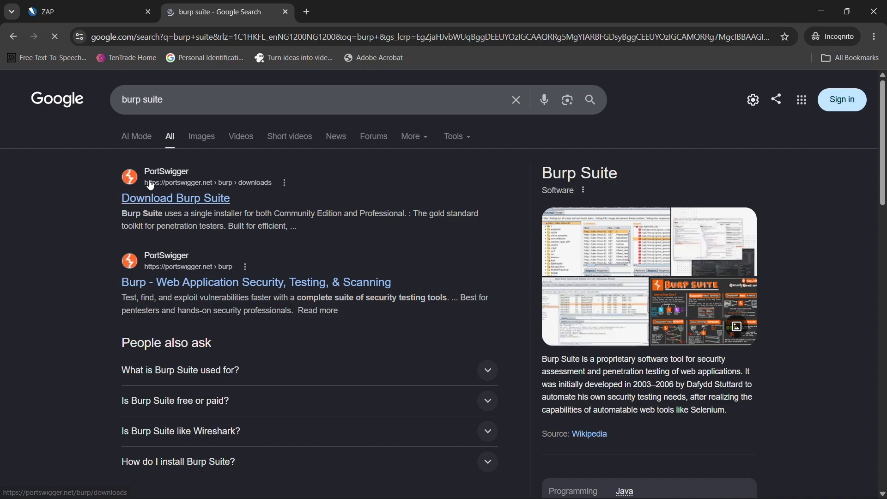
drag(143, 178, 168, 201)
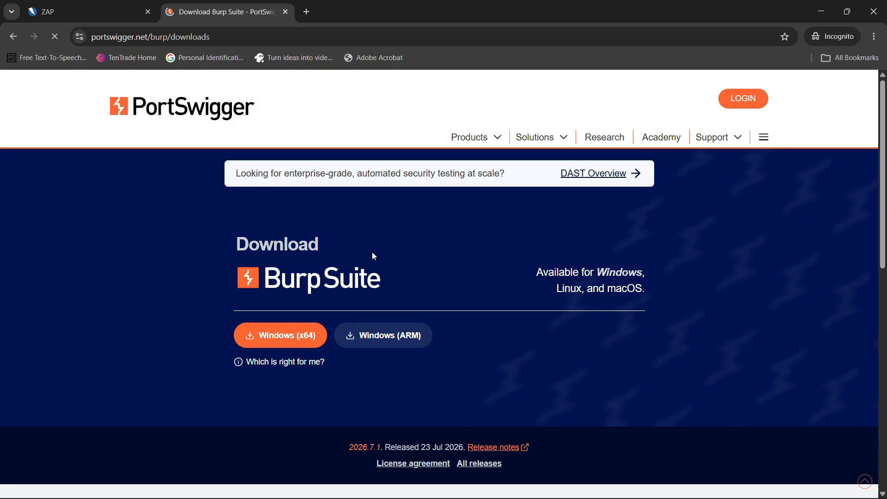
scroll(636, 249, down, 1)
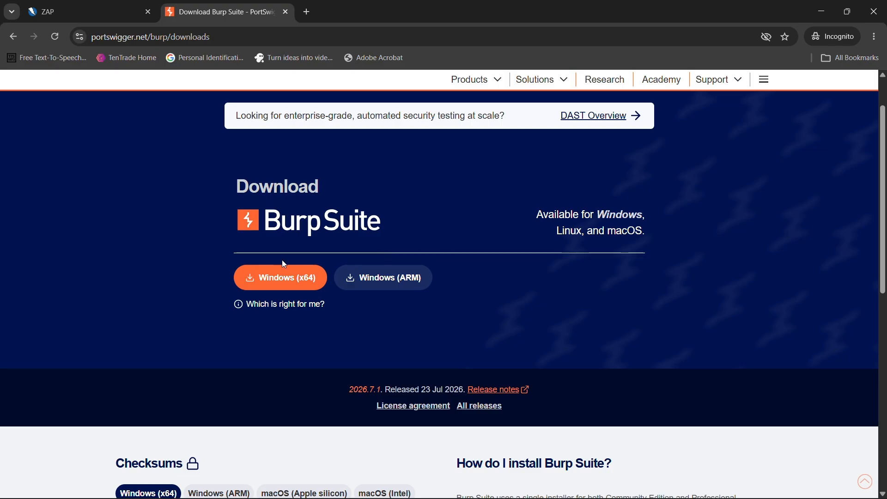
scroll(324, 254, up, 1)
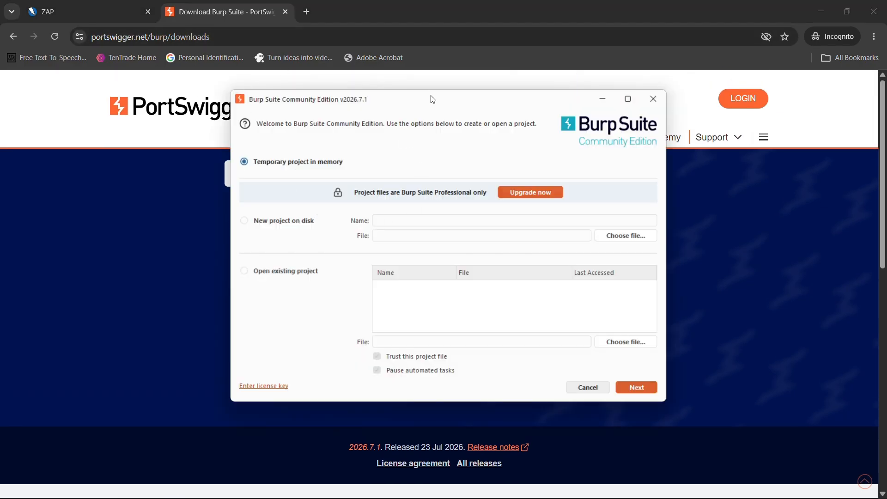
Switch to the Burp Suite startup wizard and start a temporary project in memory with Burp defaults.
drag(433, 99, 393, 97)
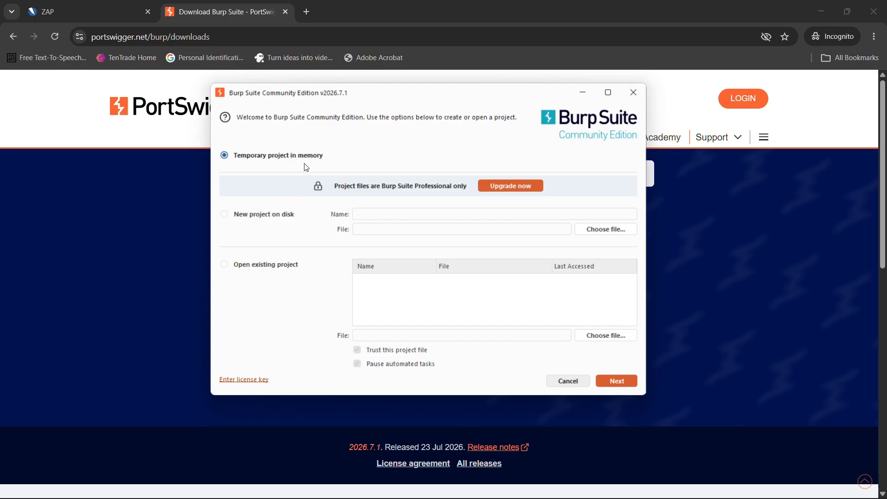
mouse_move(394, 91)
mouse_down()
mouse_move(338, 92)
mouse_move(355, 78)
mouse_move(382, 89)
mouse_move(391, 81)
mouse_up()
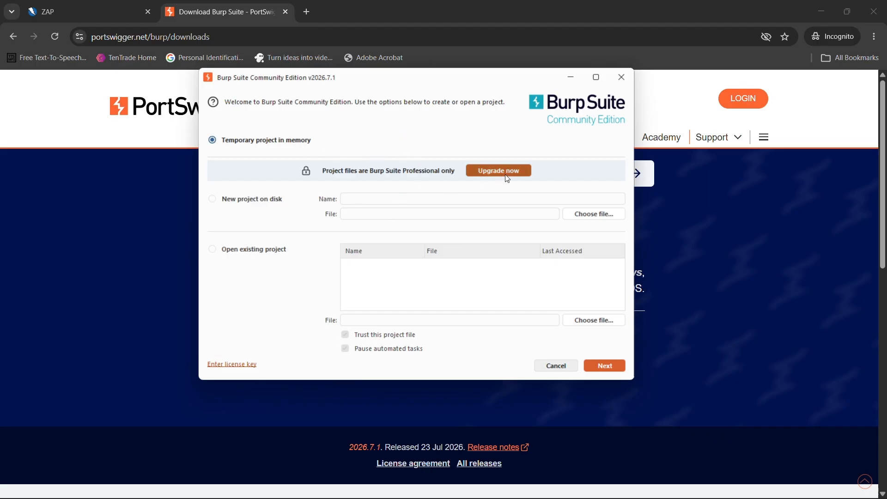
click(608, 365)
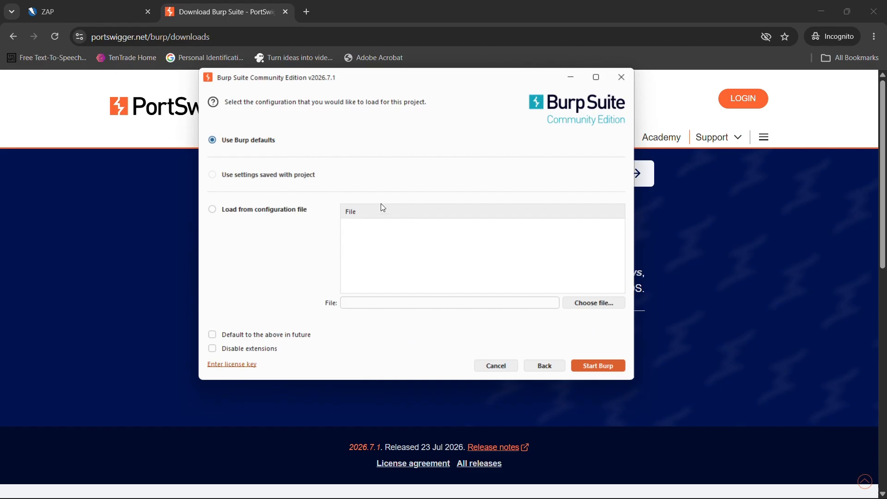
click(596, 367)
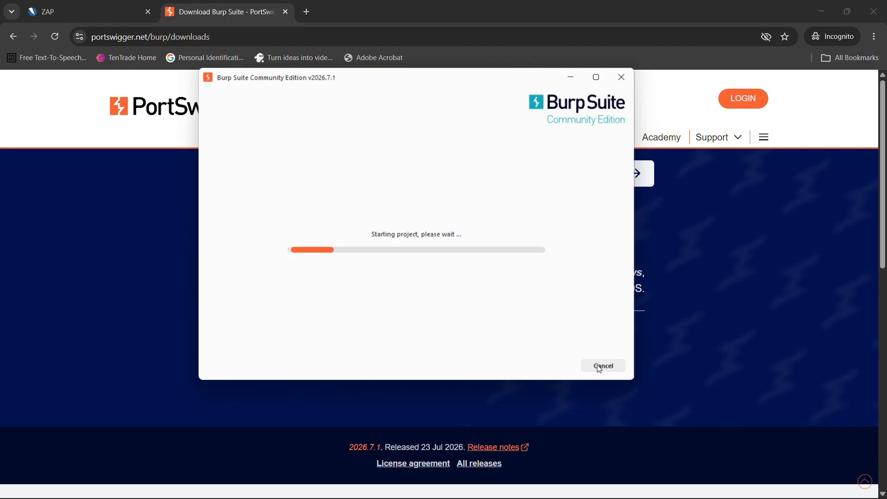
Return to the ZAP home page in the browser and read its title and project description.
click(99, 14)
click(223, 37)
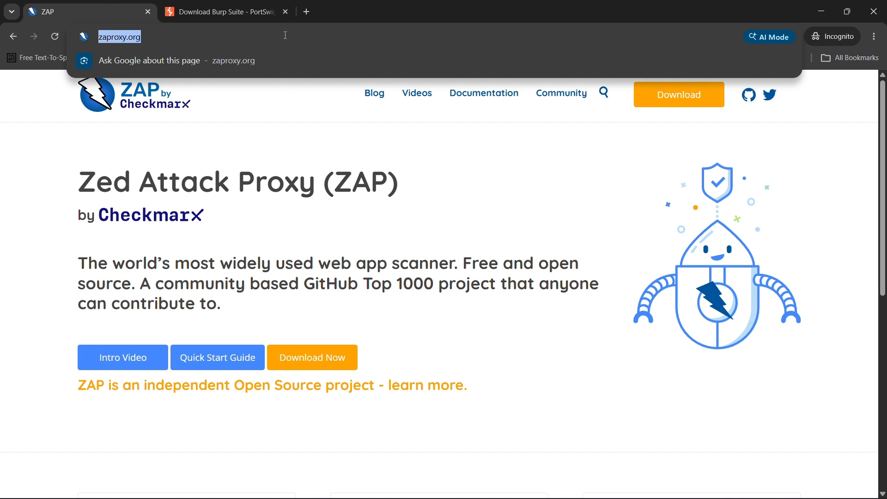
click(273, 171)
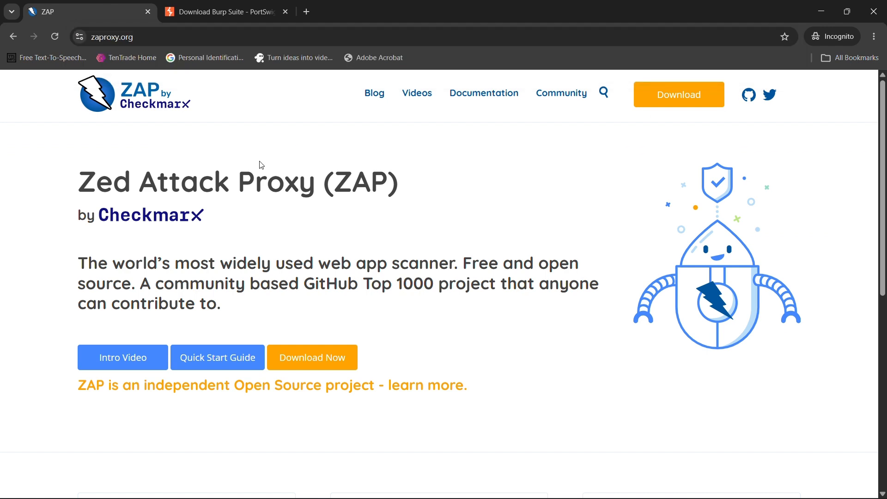
scroll(259, 167, down, 2)
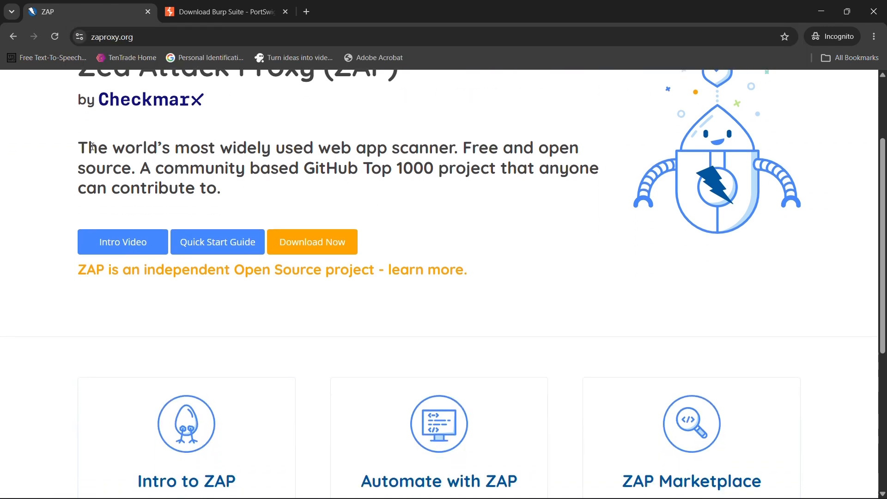
drag(92, 147, 244, 190)
scroll(244, 190, up, 2)
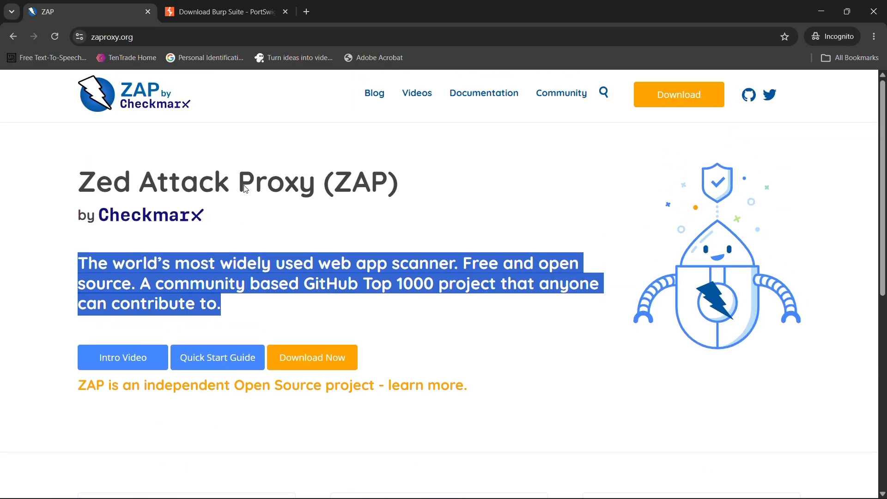
click(234, 175)
drag(74, 178, 228, 226)
click(313, 200)
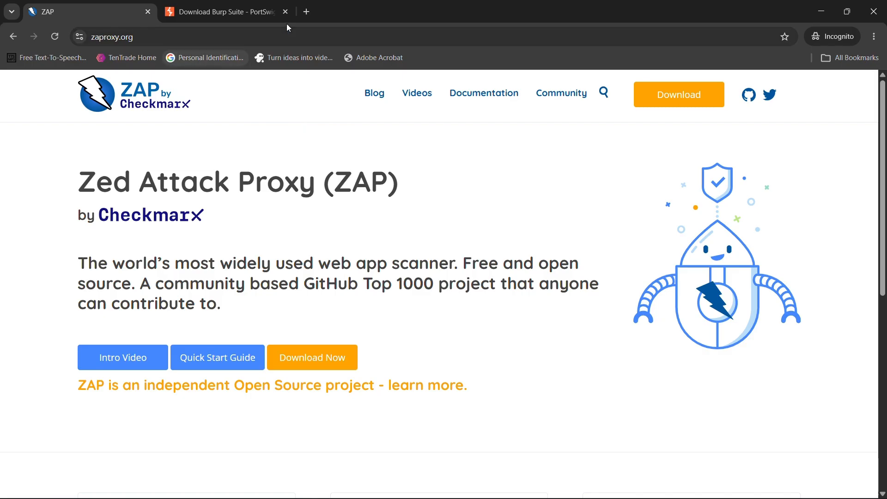
Open OWASP Juice Shop at owas-juice-shop.onrender.com in a new browser tab and dismiss its welcome dialog.
click(307, 12)
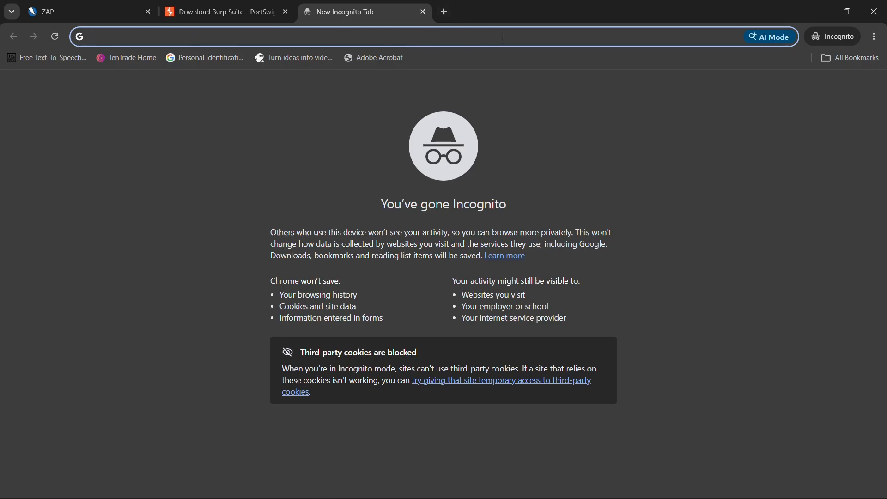
text(owas)
key(Return)
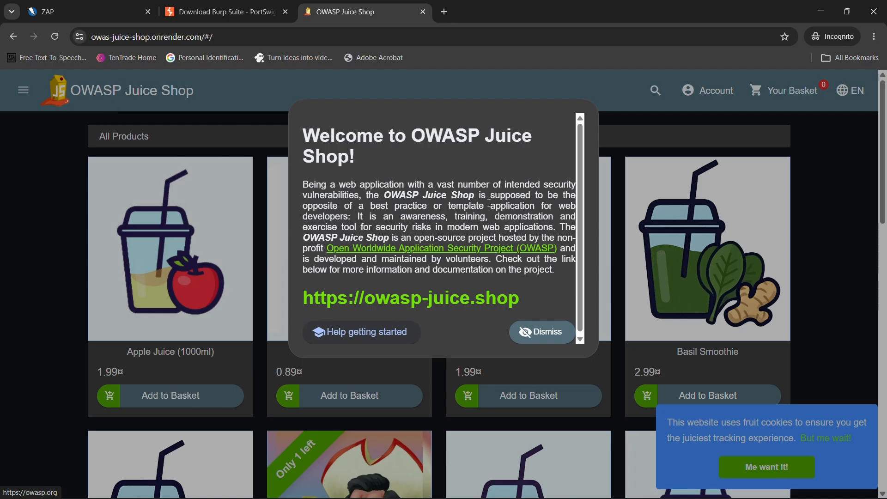
click(539, 331)
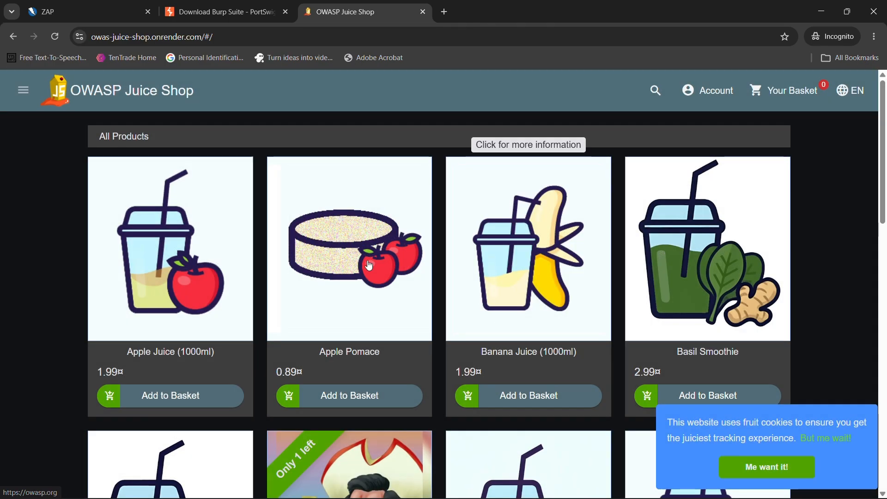
Look over the Juice Shop product page and examine the domain and full URL in the address bar.
scroll(684, 194, down, 2)
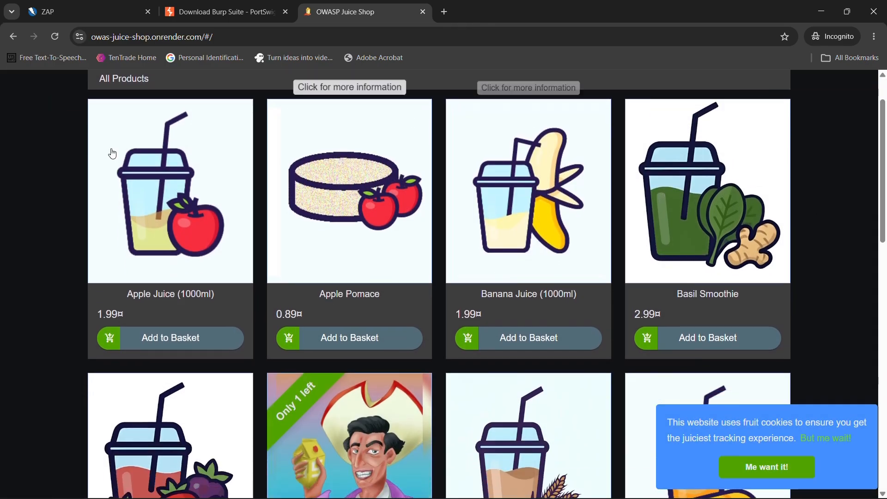
scroll(107, 174, up, 2)
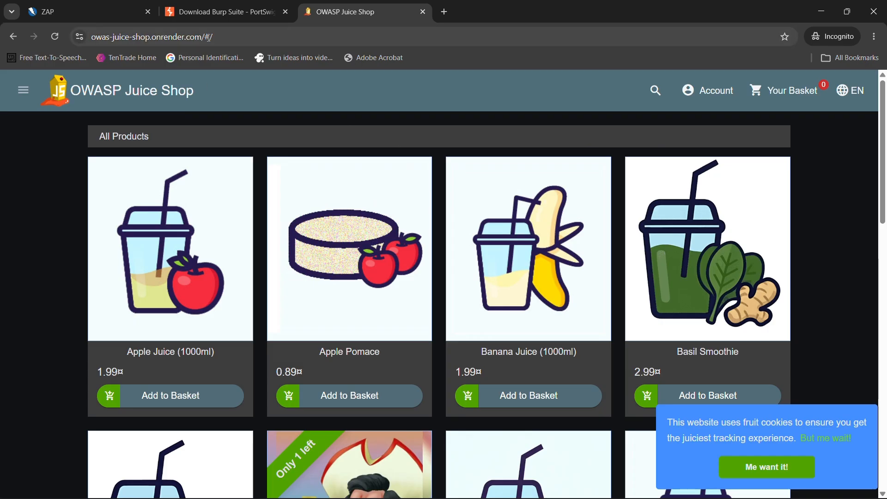
drag(208, 36, 260, 36)
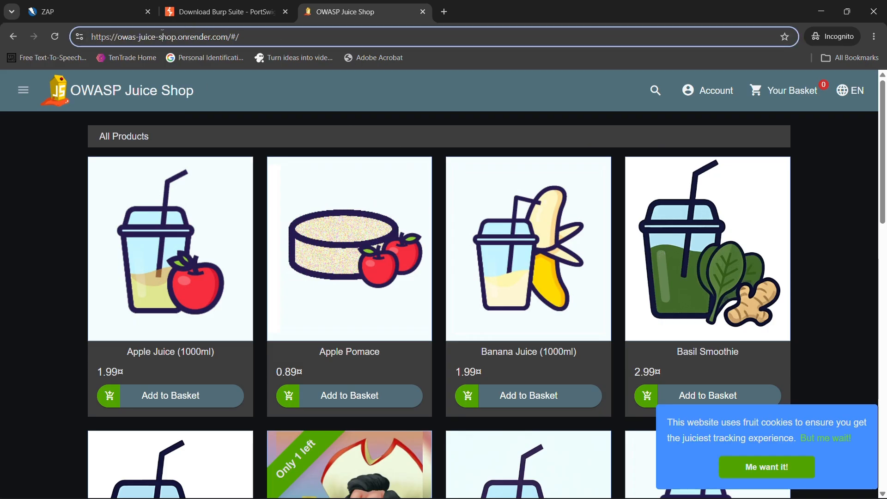
drag(120, 37, 227, 37)
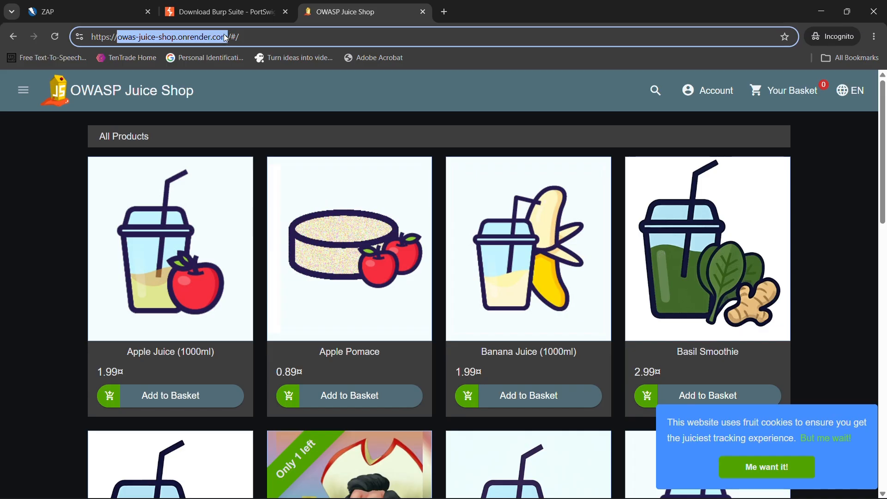
click(190, 36)
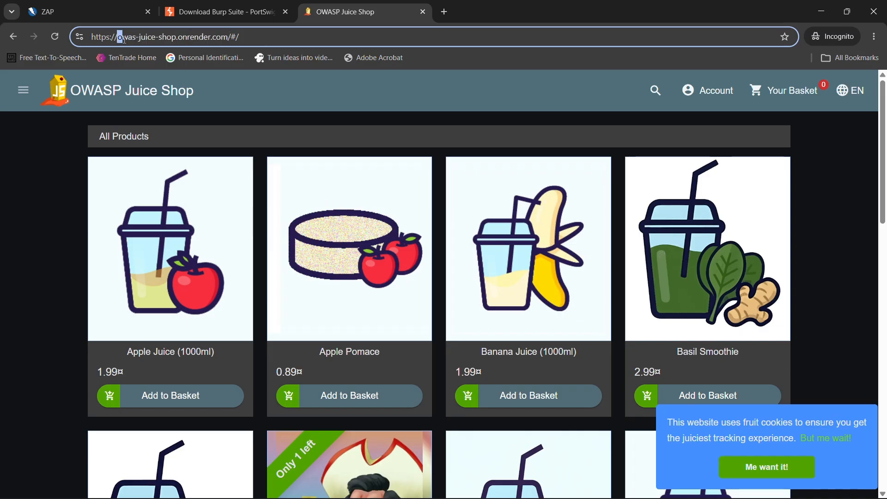
drag(123, 39, 230, 38)
click(273, 38)
drag(112, 36, 287, 36)
click(305, 35)
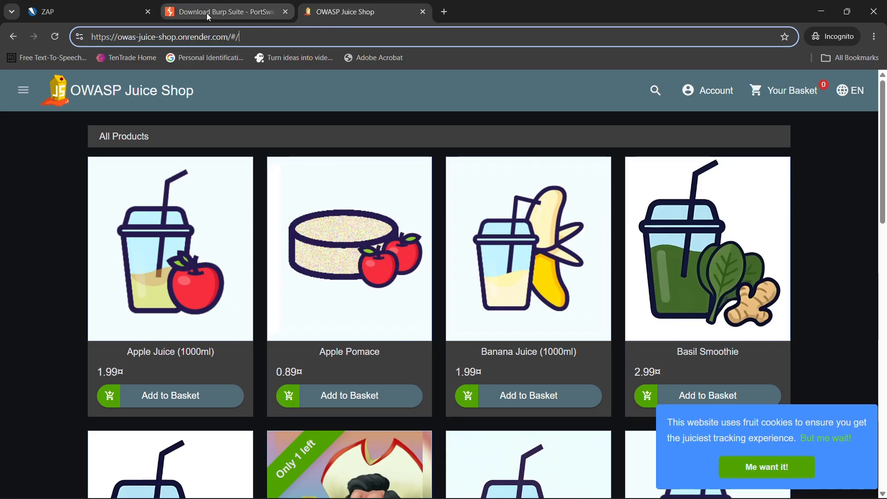
Revisit PortSwigger's Download Burp Suite page and return to the OWASP Juice Shop page.
click(229, 14)
scroll(372, 205, down, 5)
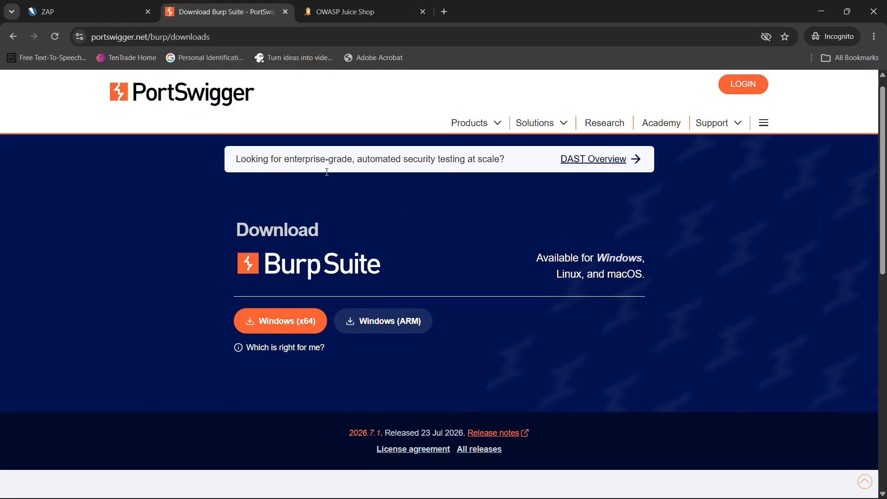
scroll(313, 127, up, 5)
click(345, 12)
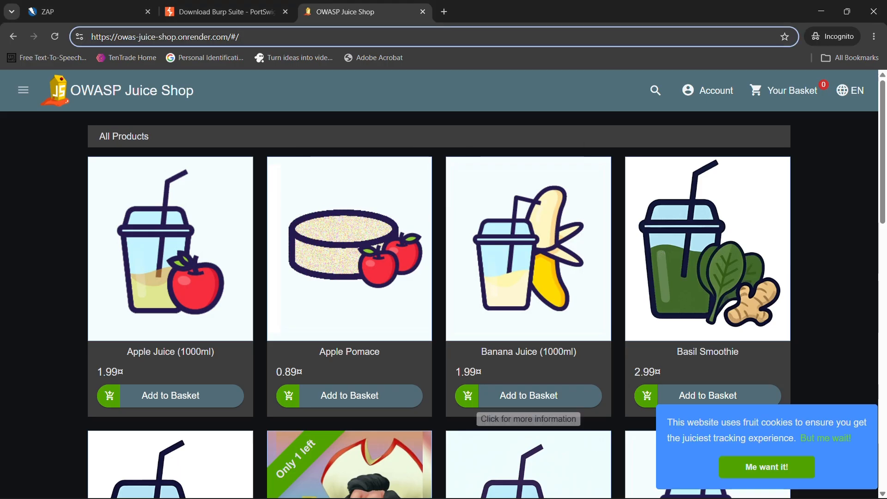
Accept the fruit cookie notice on the Juice Shop page.
click(783, 467)
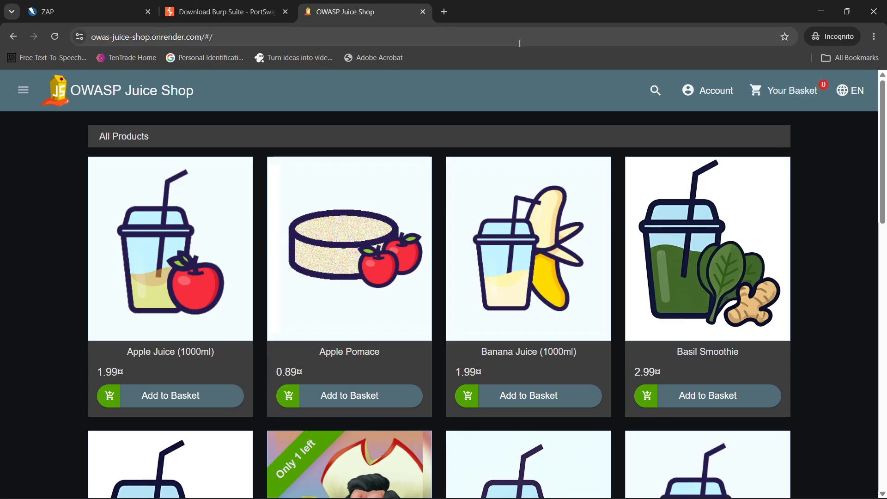
right_click(494, 106)
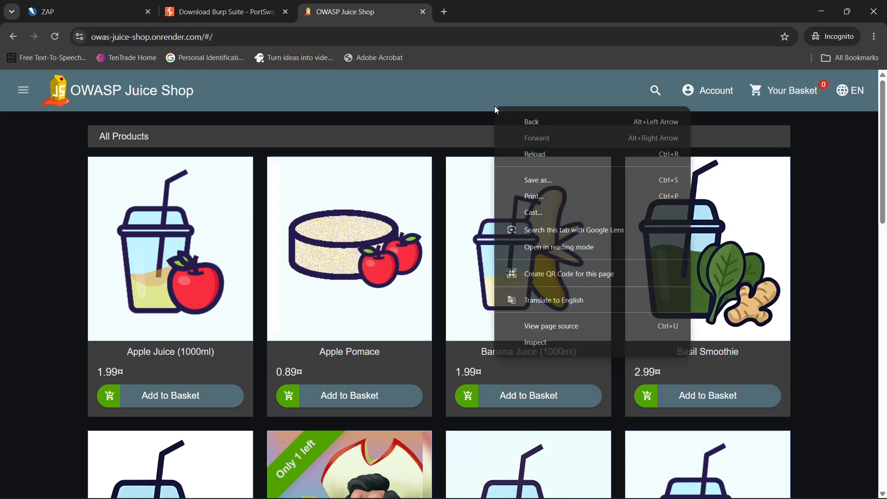
click(470, 108)
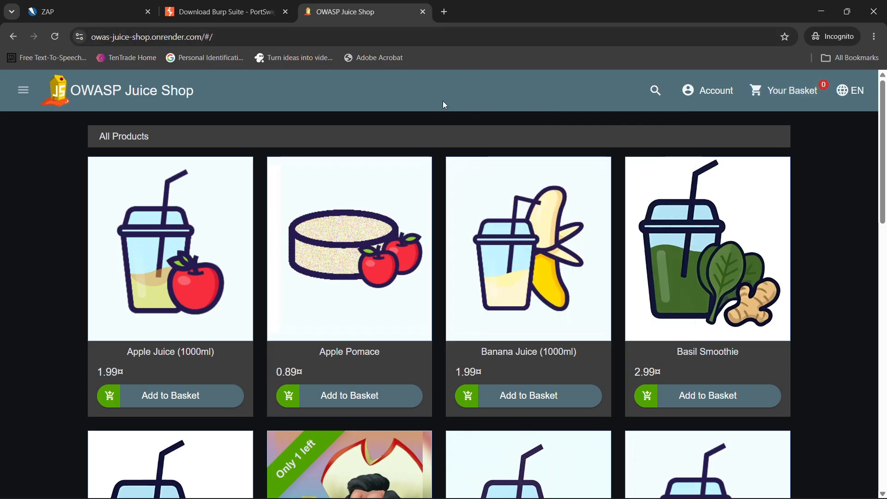
Switch to Burp Suite Community Edition and launch Burp's built-in browser from the Proxy intercept view.
key(alt+Tab)
key(alt+Tab)
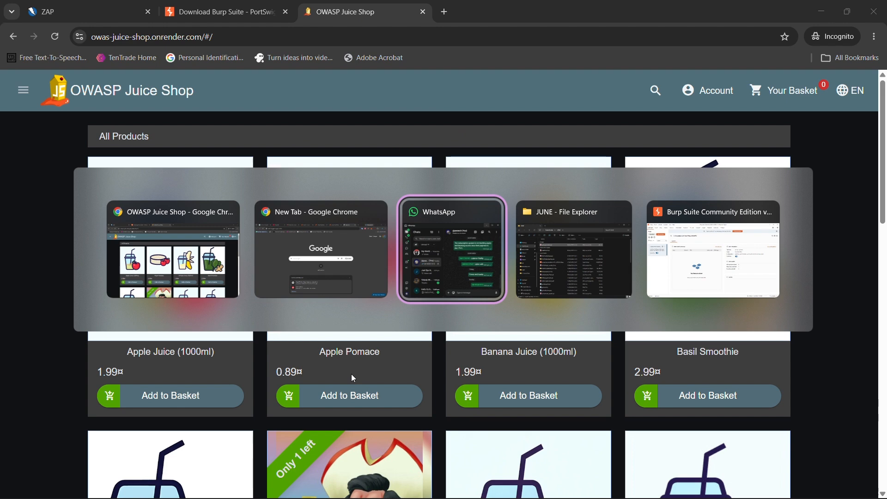
key(alt+Tab)
key(alt+Tab)
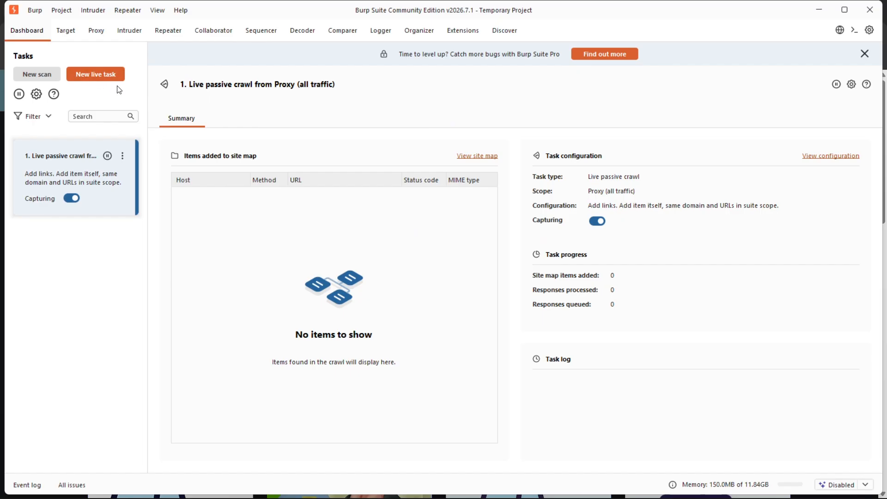
click(96, 32)
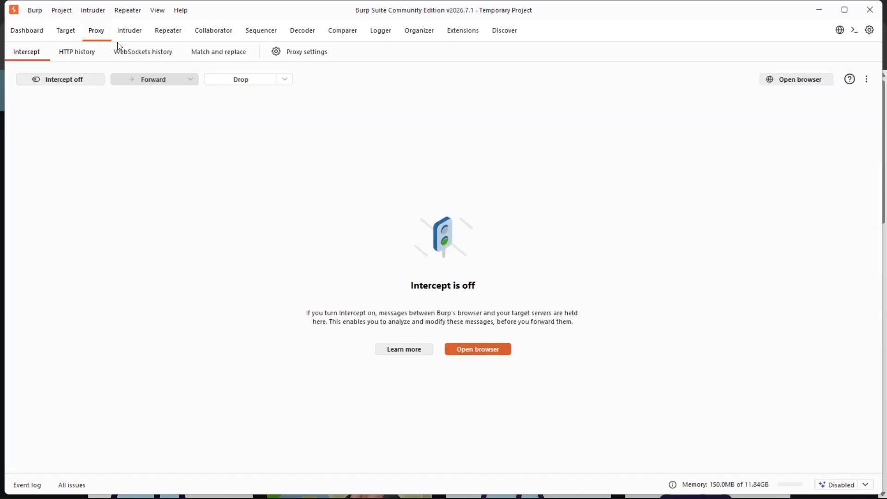
click(474, 347)
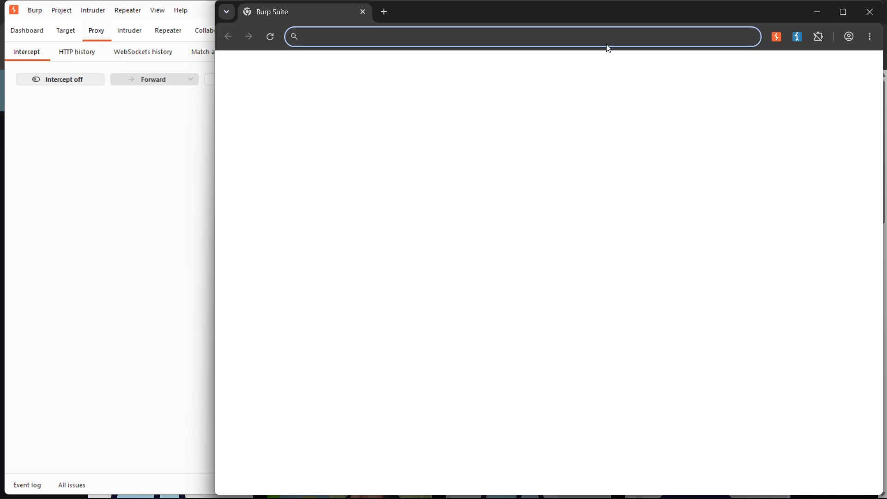
Narrow Burp's browser window and reposition it over Burp Suite so the proxy views stay accessible.
drag(556, 20, 473, 30)
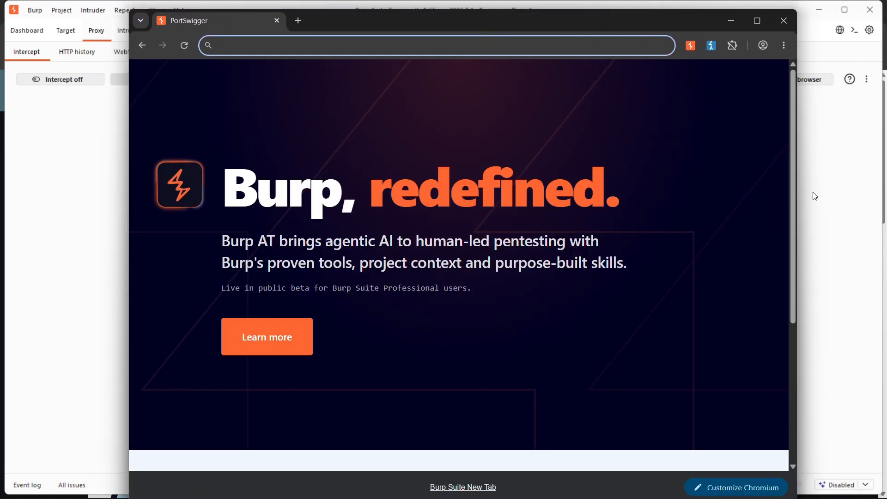
drag(796, 216, 495, 216)
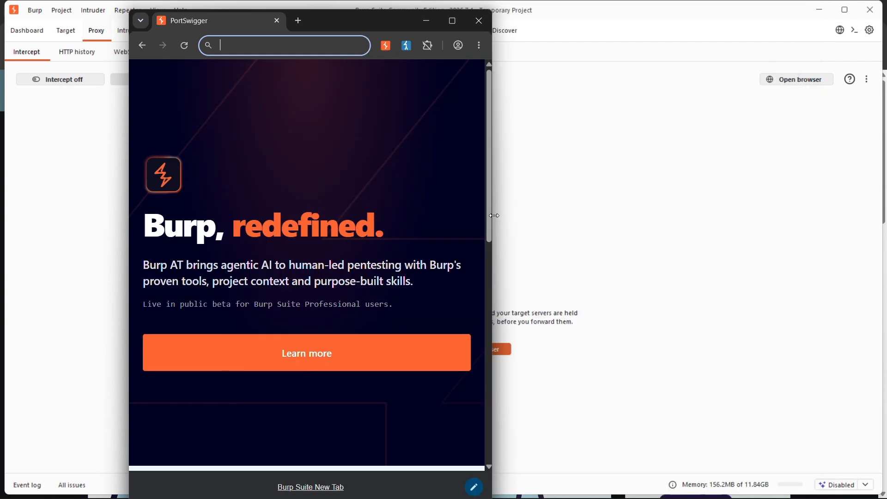
drag(354, 22, 428, 43)
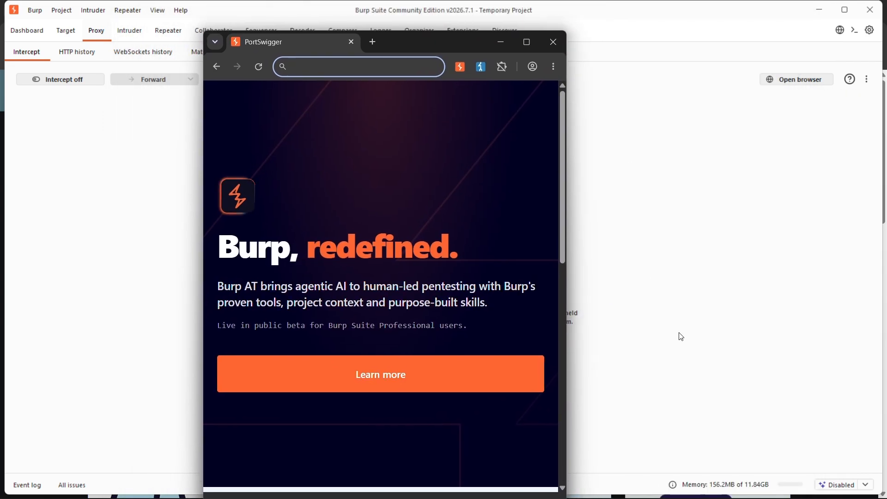
drag(569, 311, 689, 313)
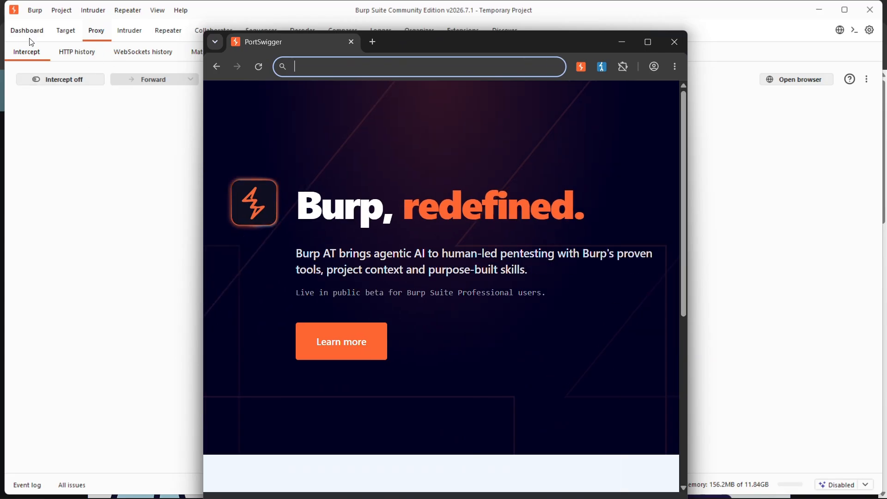
mouse_move(437, 42)
mouse_down()
mouse_move(423, 37)
mouse_move(439, 49)
mouse_up()
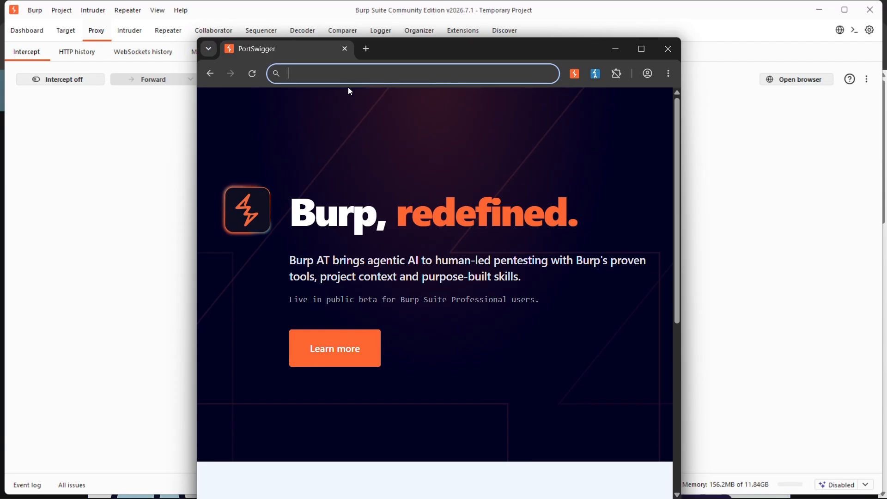
Load owas-juice-shop.onrender.com in Burp's browser.
click(373, 67)
text(owas)
key(Return)
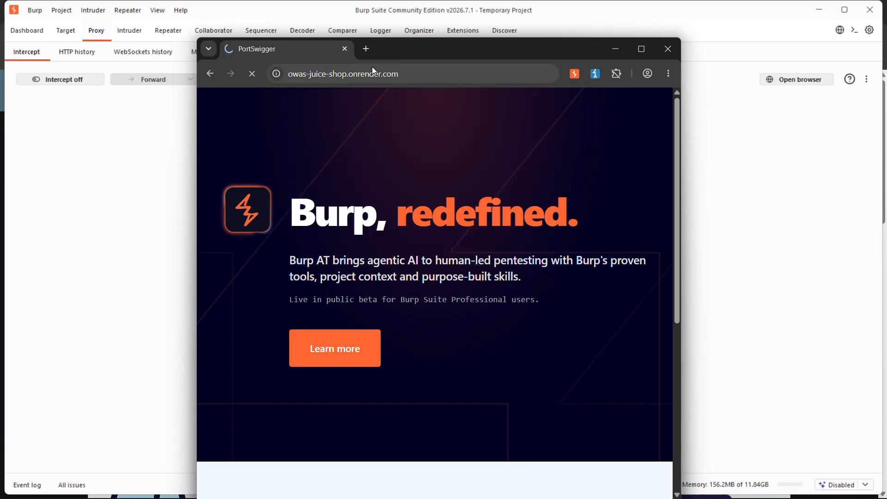
Show the proxy's HTTP history and review the requests captured while Juice Shop loads in Burp's browser.
drag(427, 47, 536, 32)
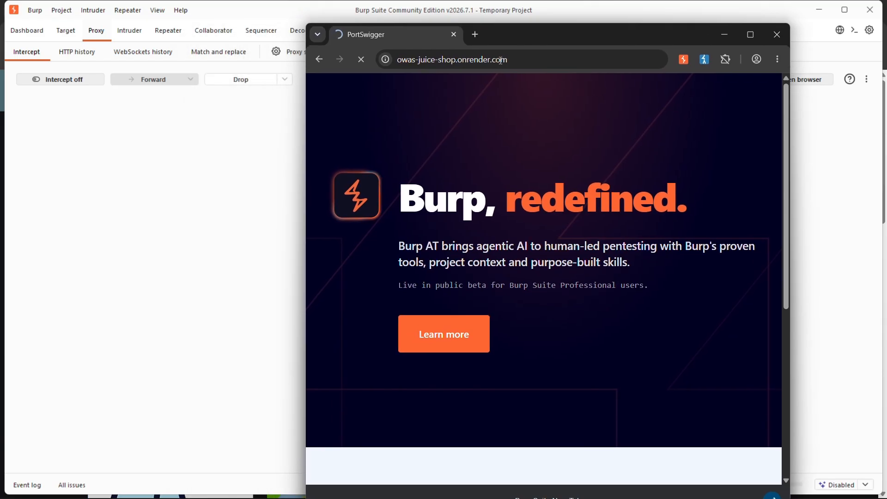
click(77, 53)
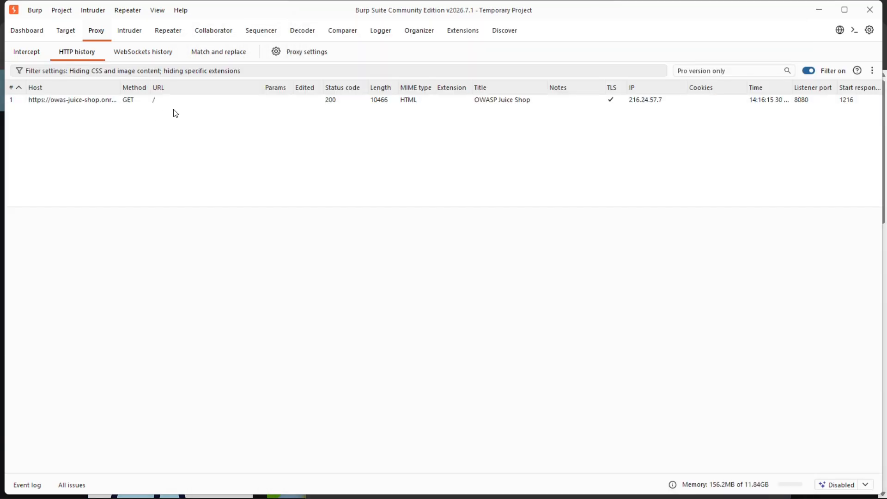
key(alt+Tab)
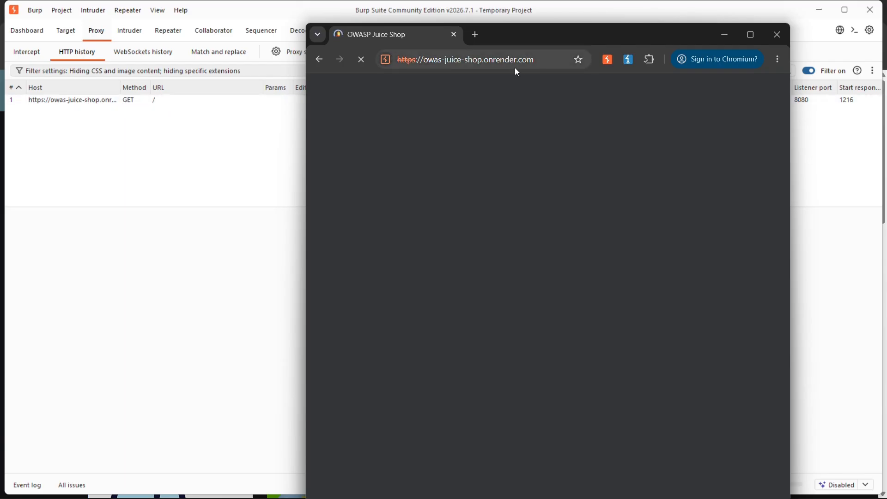
click(549, 59)
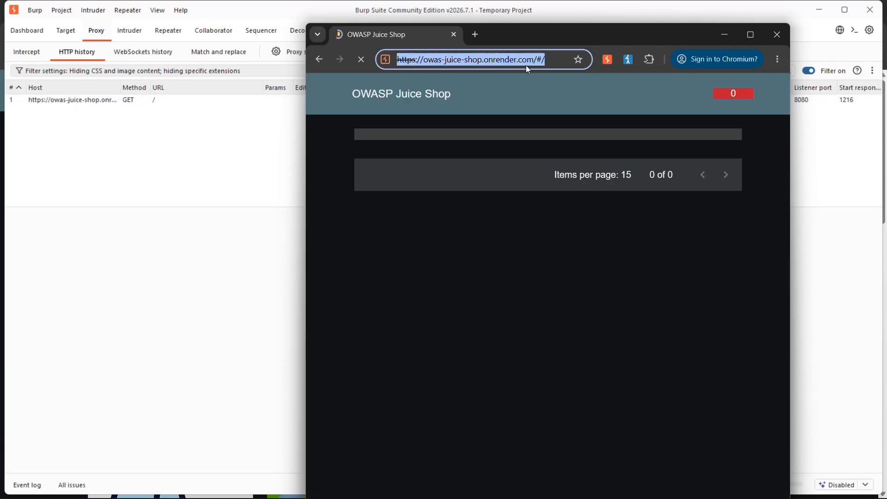
scroll(171, 112, down, 3)
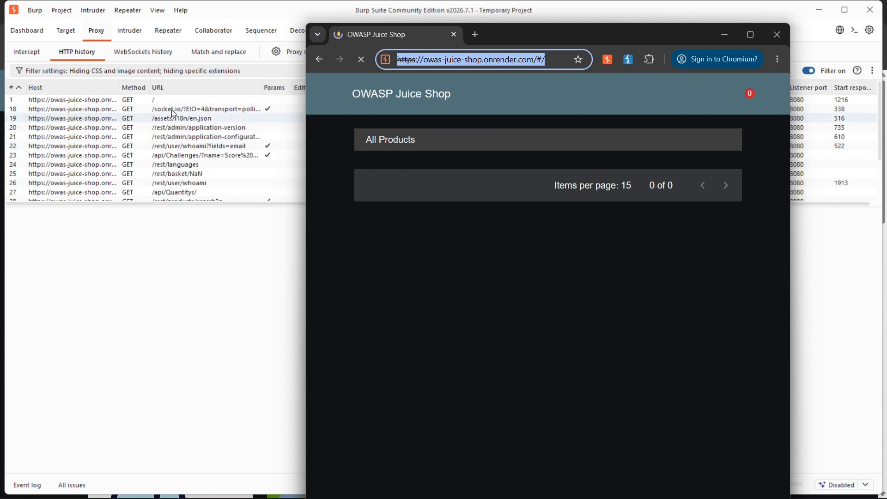
scroll(176, 157, down, 2)
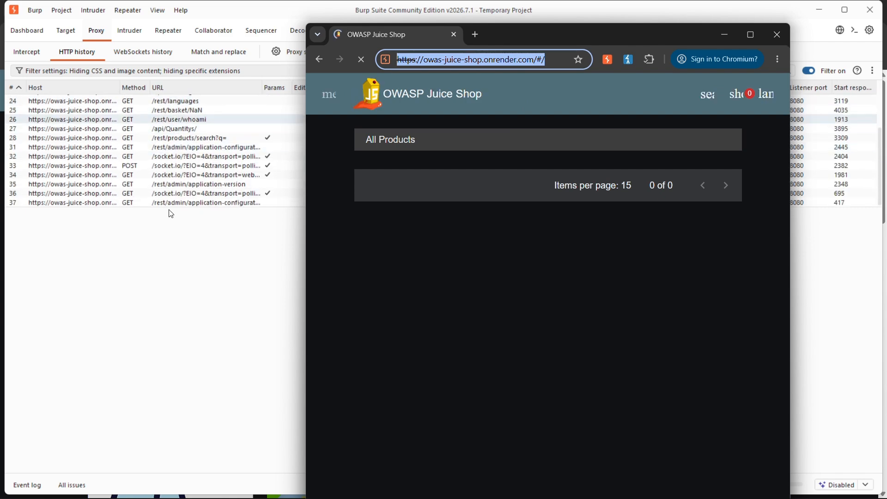
Bring Burp Suite to the front and examine the latest /api/Challenges/ request and its response in the HTTP history.
click(166, 281)
scroll(172, 154, down, 3)
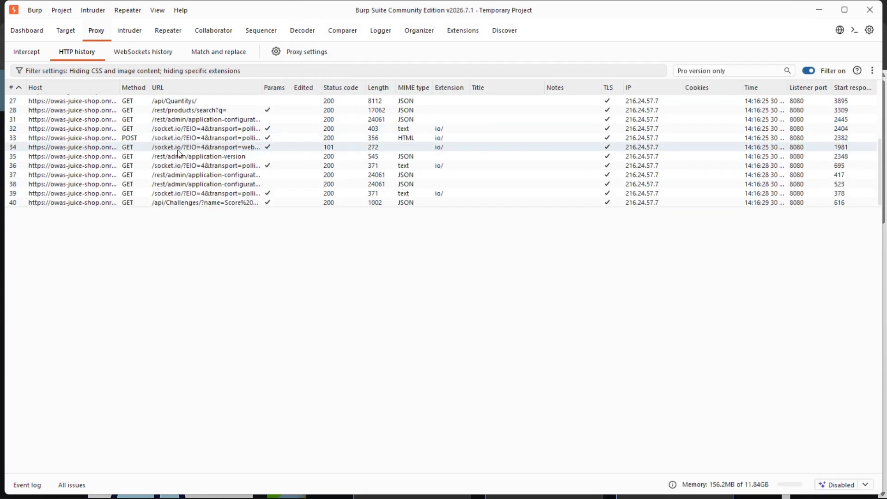
click(190, 203)
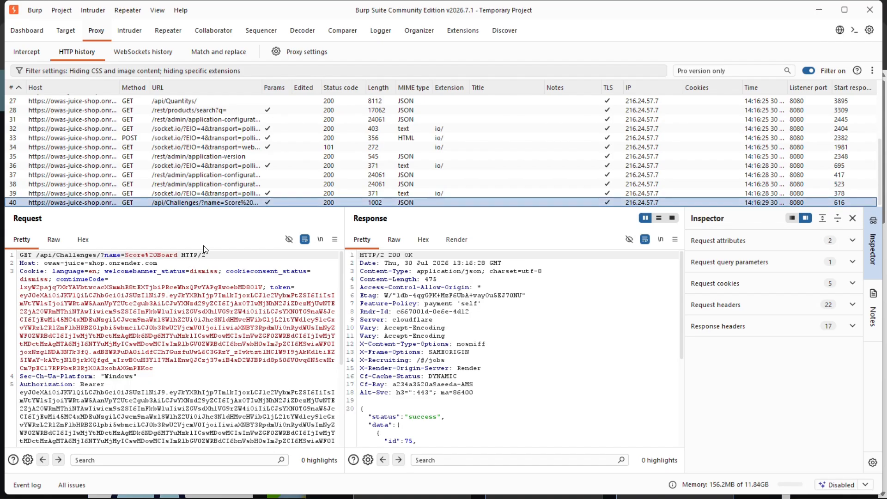
scroll(208, 293, down, 5)
scroll(148, 324, up, 7)
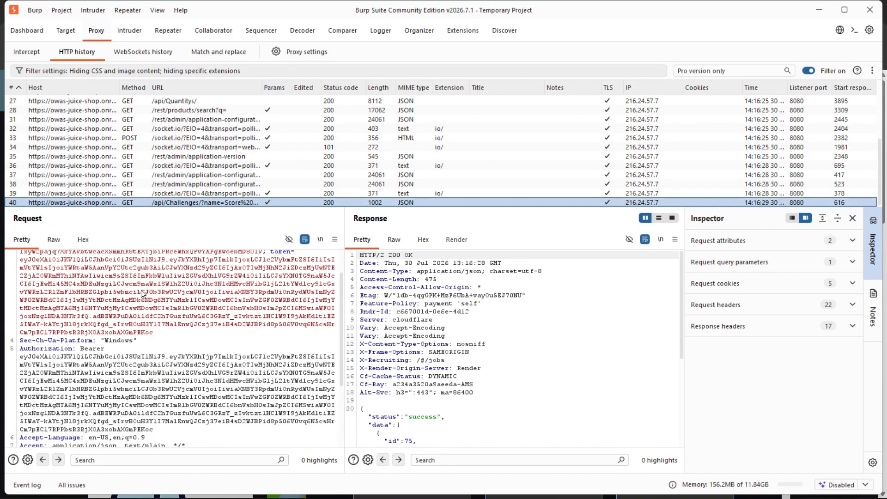
scroll(154, 291, down, 2)
scroll(154, 291, up, 2)
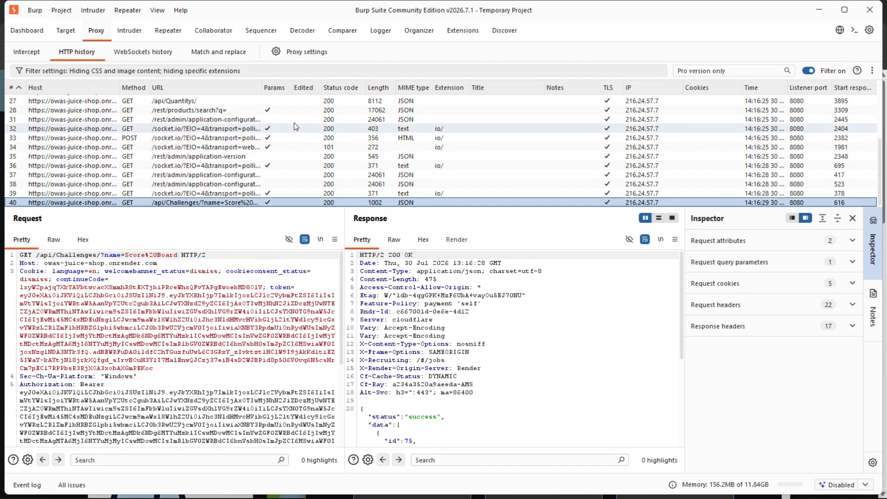
Examine the captured /rest/basket/NaN and /api/Quantitys/ requests, and switch back to Juice Shop in Burp's browser.
scroll(212, 152, up, 3)
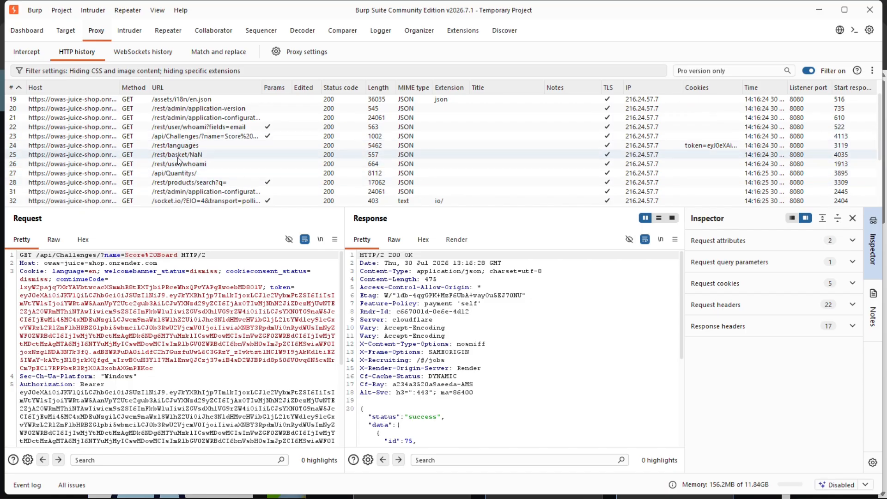
click(178, 157)
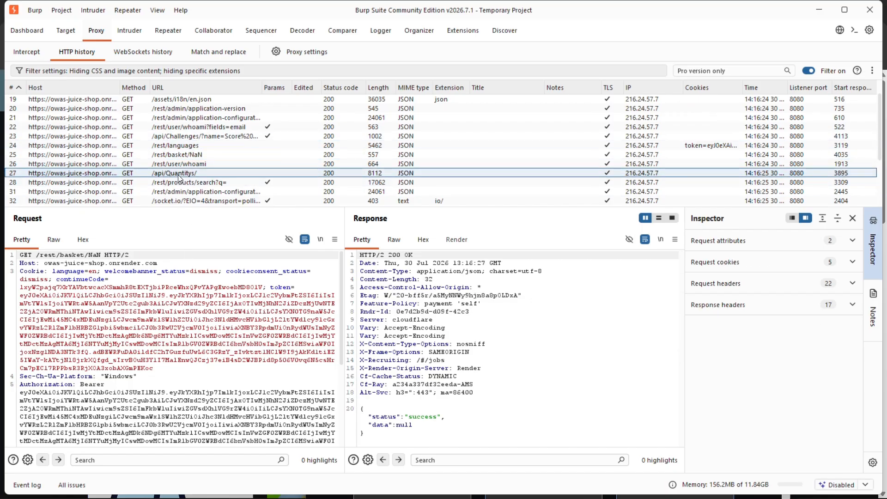
click(223, 173)
scroll(223, 158, down, 1)
scroll(224, 153, down, 2)
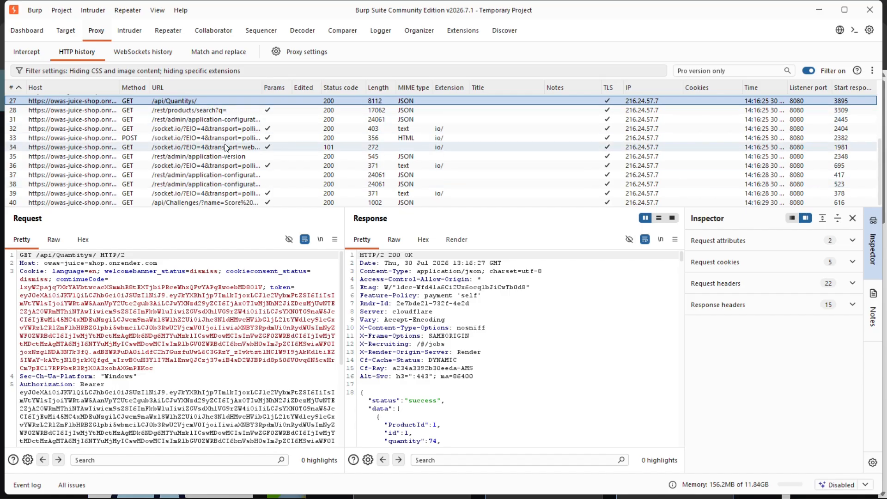
key(alt+Tab)
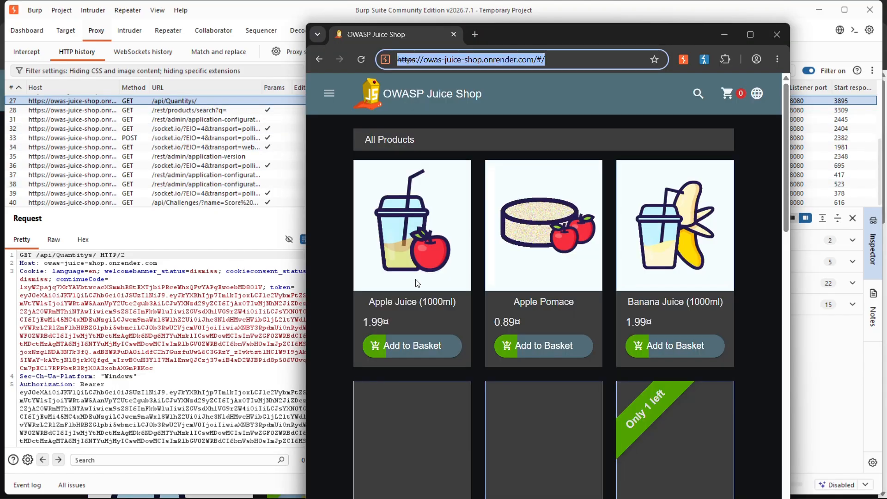
Move Burp's browser window aside over the HTTP history and look over Juice Shop's All Products page.
click(531, 103)
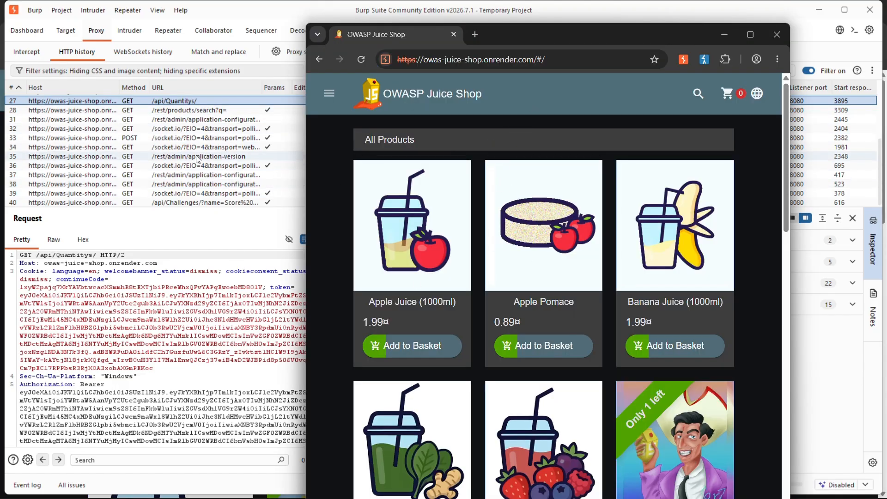
drag(600, 28, 444, 37)
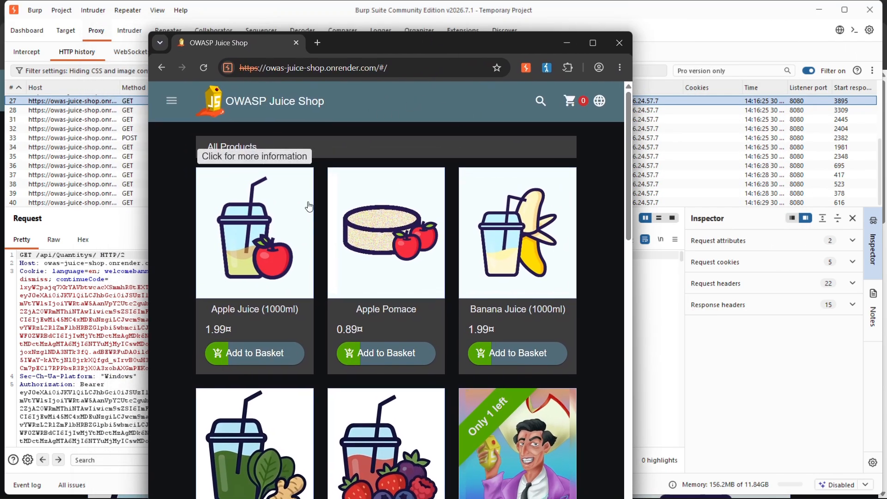
scroll(196, 221, down, 2)
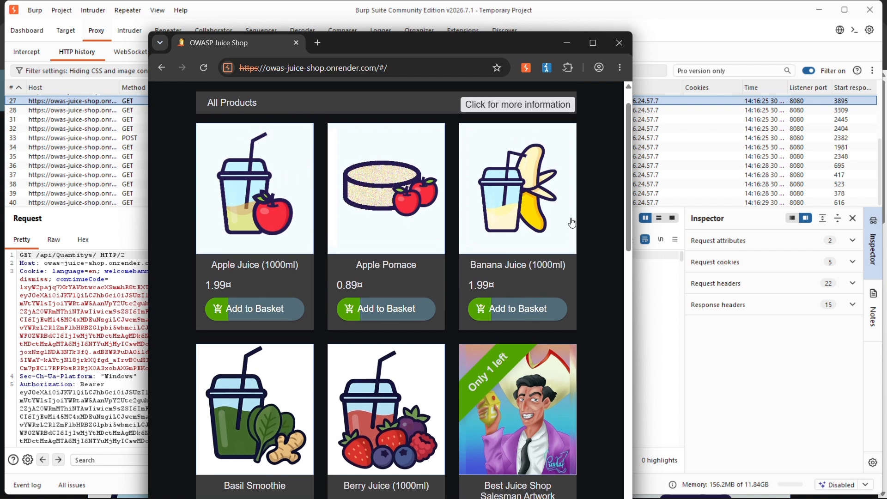
scroll(278, 184, up, 2)
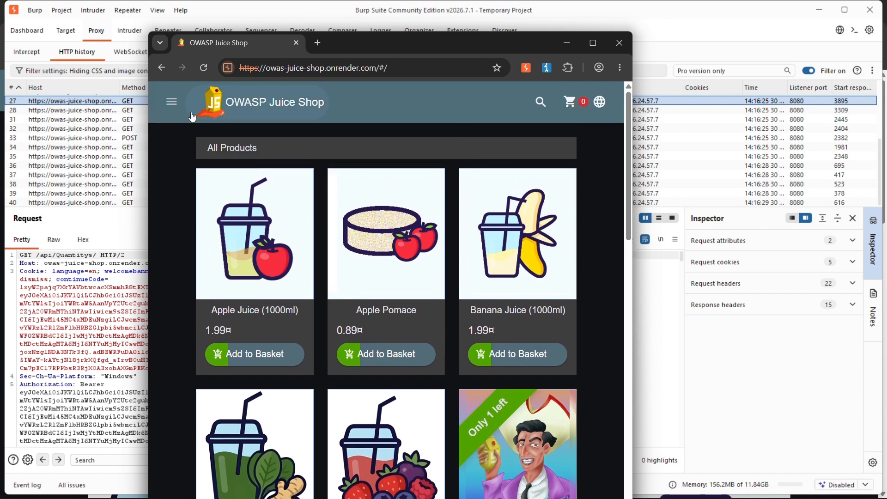
Examine the Account, Contact and Company entries in Juice Shop's side navigation, opening it twice and closing it again.
click(172, 102)
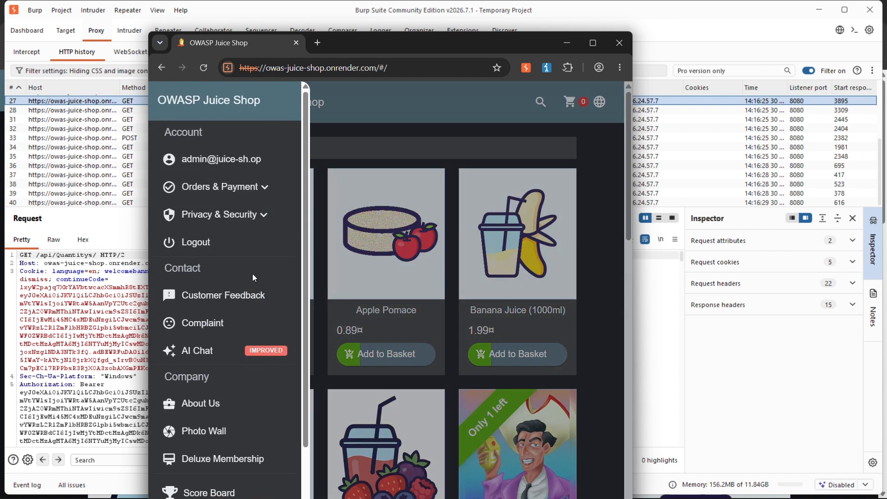
click(401, 179)
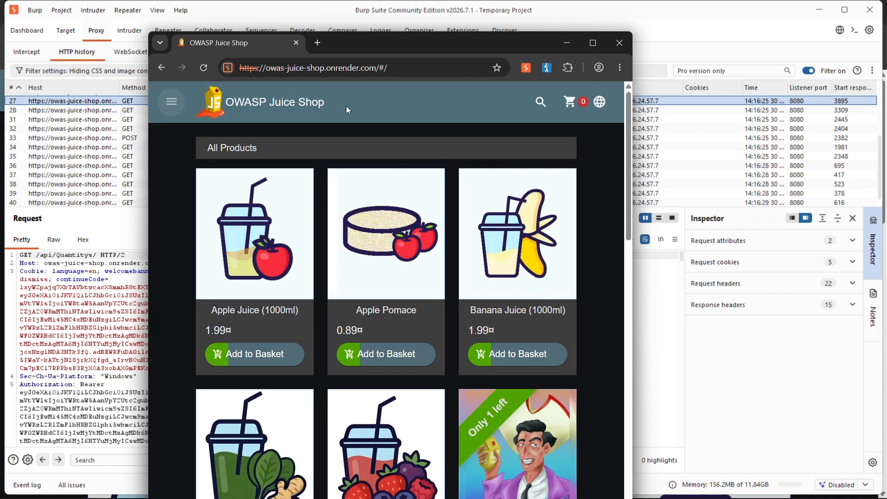
click(172, 101)
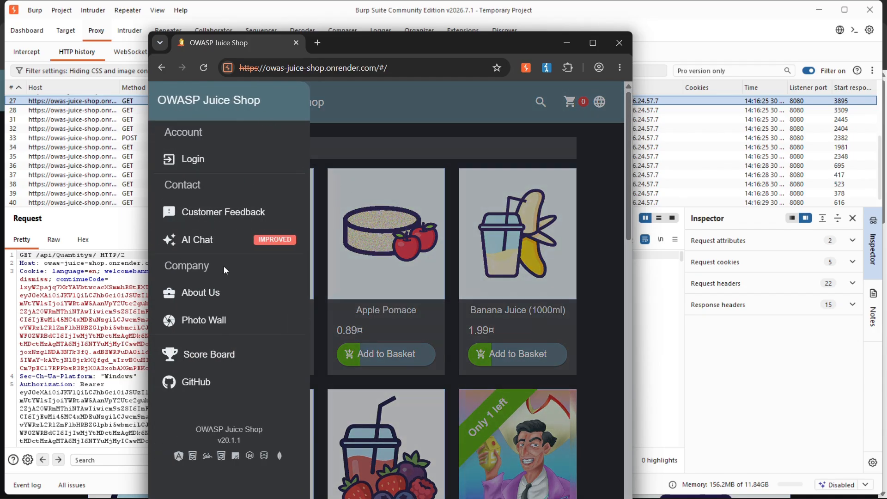
click(446, 109)
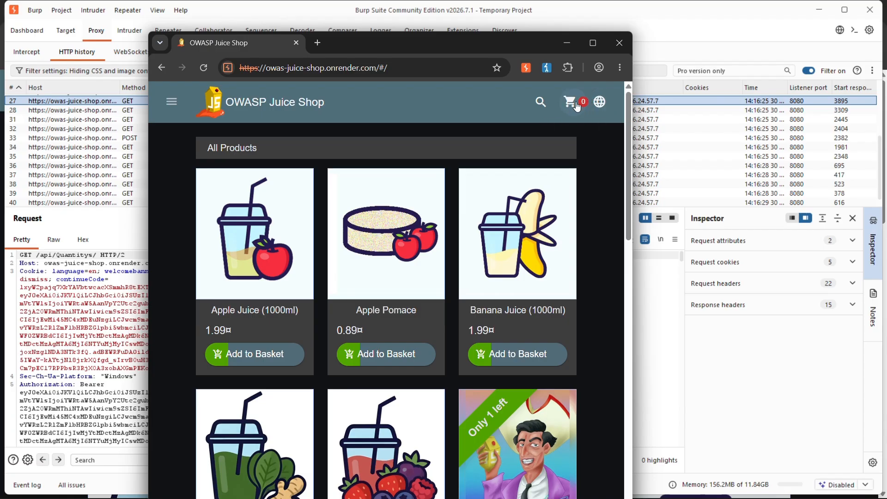
Look over Juice Shop's product search and product list, and move the browser window to uncover the URLs in the HTTP history.
click(540, 102)
click(318, 123)
scroll(398, 202, down, 2)
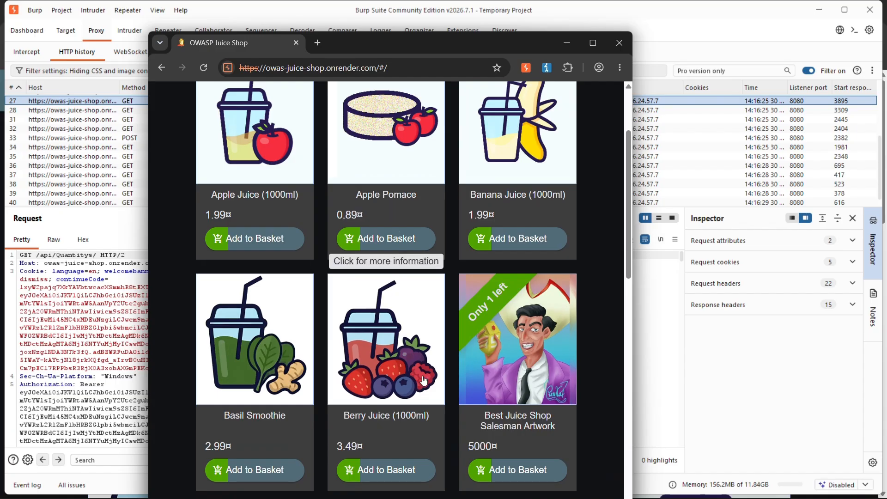
scroll(448, 260, up, 2)
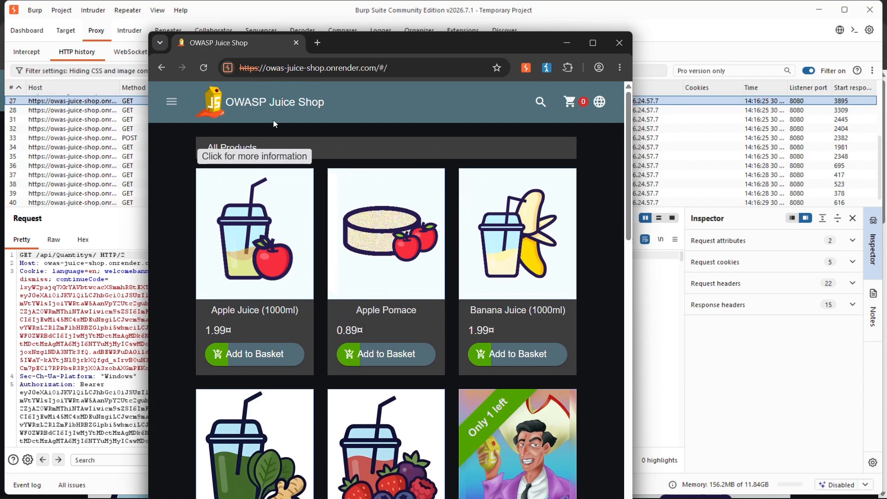
drag(357, 52, 460, 42)
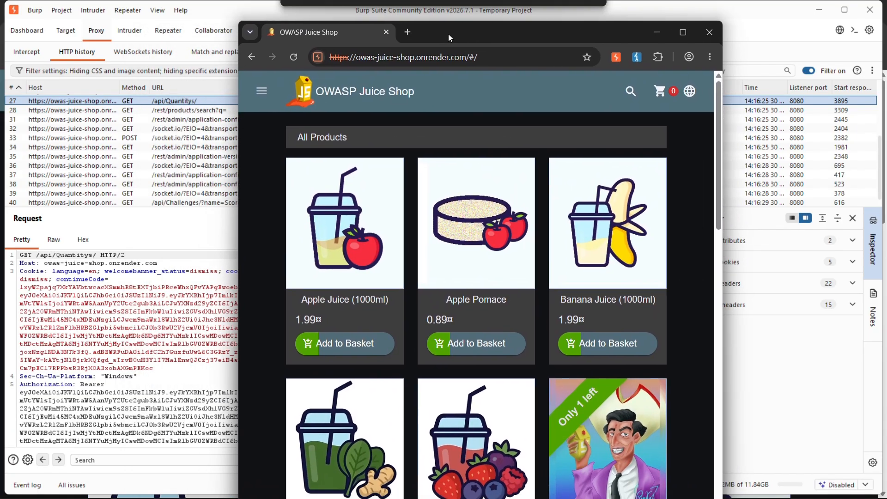
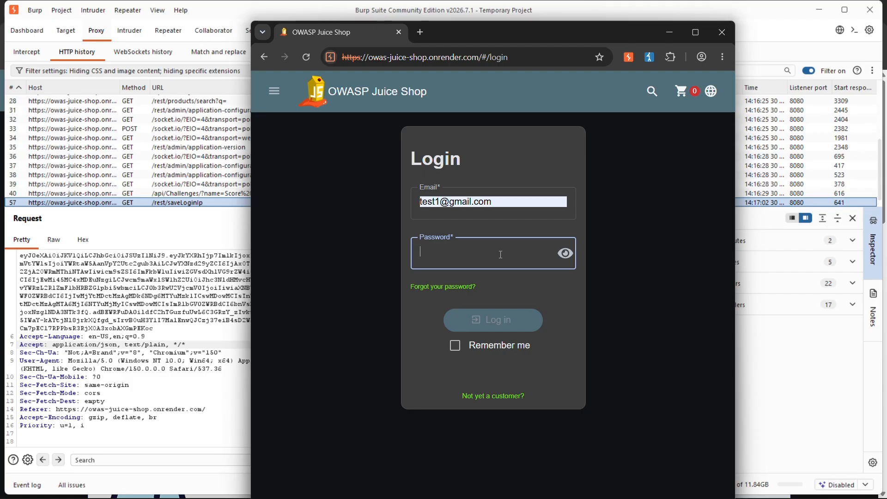
Fill in the account password on Juice Shop's Login form, beneath the email that is already entered.
text(test1234)
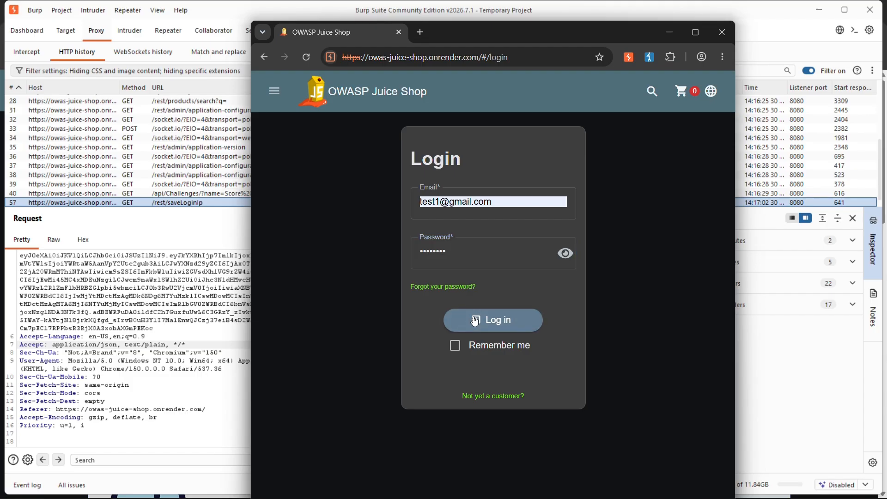
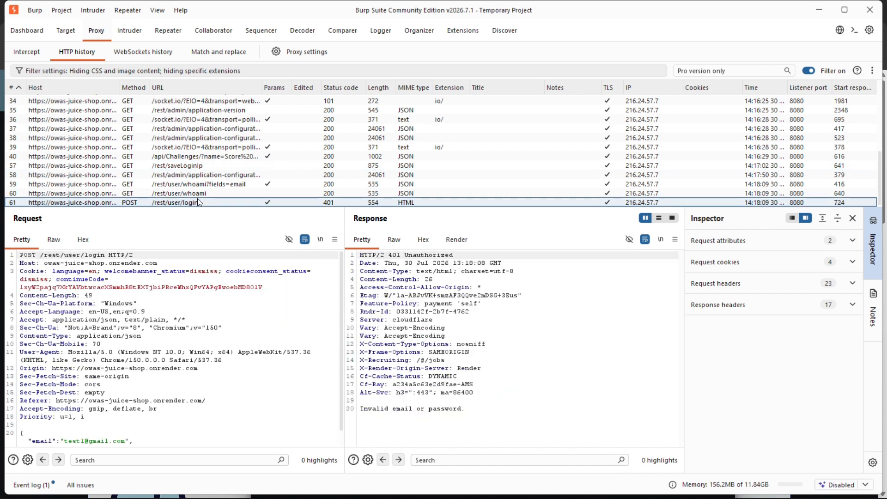
Open the captured POST /rest/user/login request in the HTTP history and examine its headers and JSON body.
click(198, 202)
scroll(149, 290, down, 1)
scroll(150, 289, up, 1)
scroll(149, 289, down, 1)
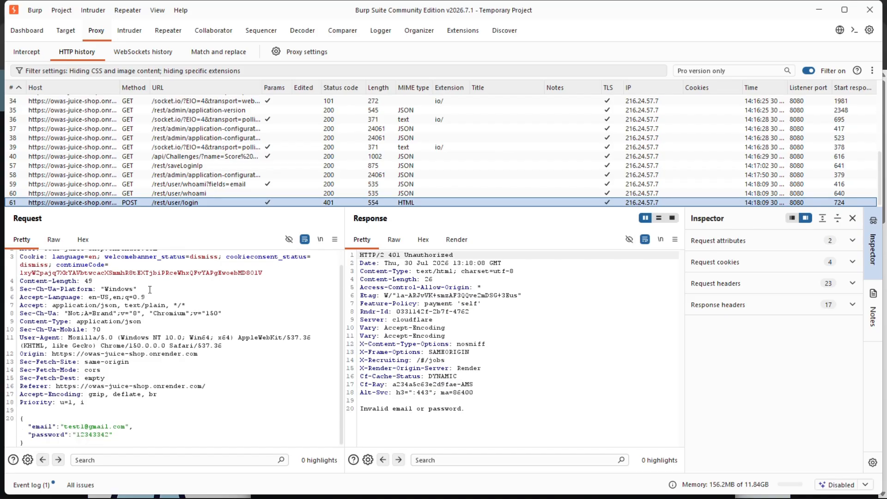
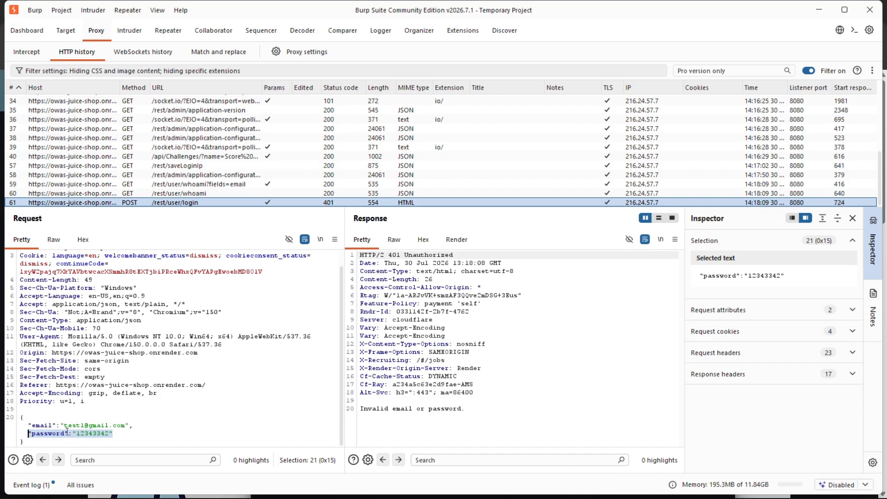
Clear the text selection on the password line in the login request's JSON body.
click(129, 401)
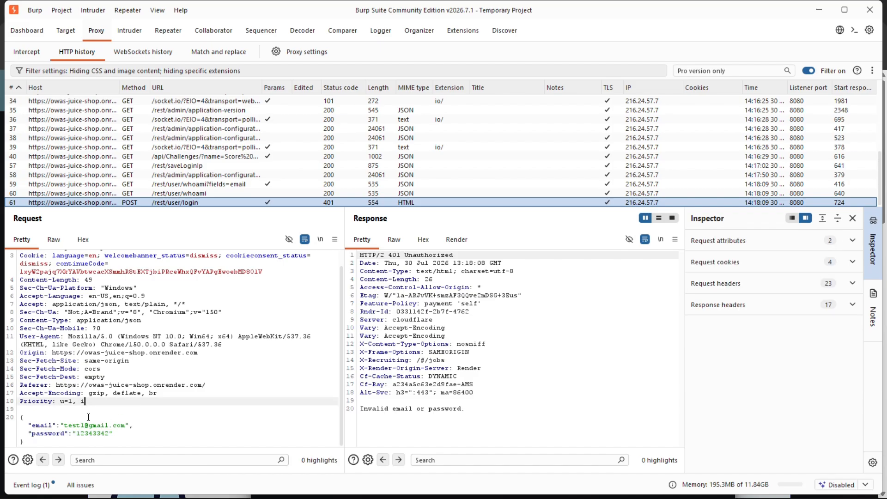
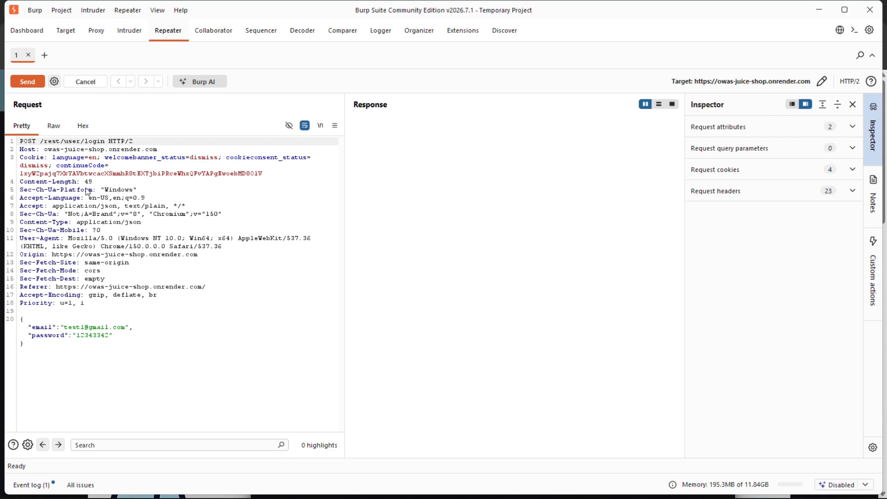
Show the login request loaded in Repeater in its raw, unformatted form.
click(53, 125)
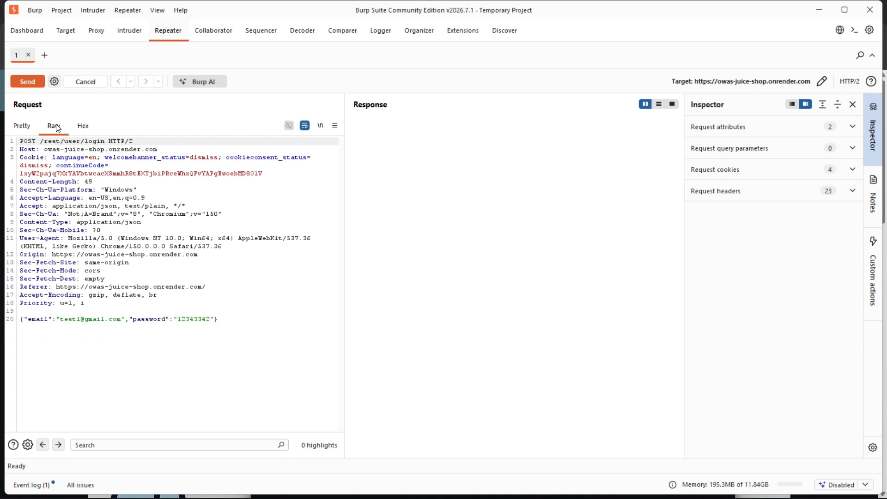
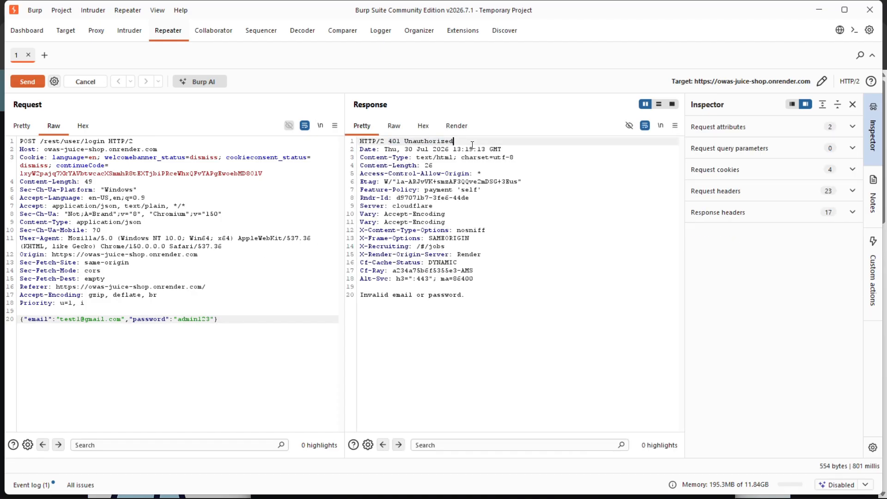
Examine the login response's body by selecting its message text, and clear the selection.
drag(369, 295, 477, 296)
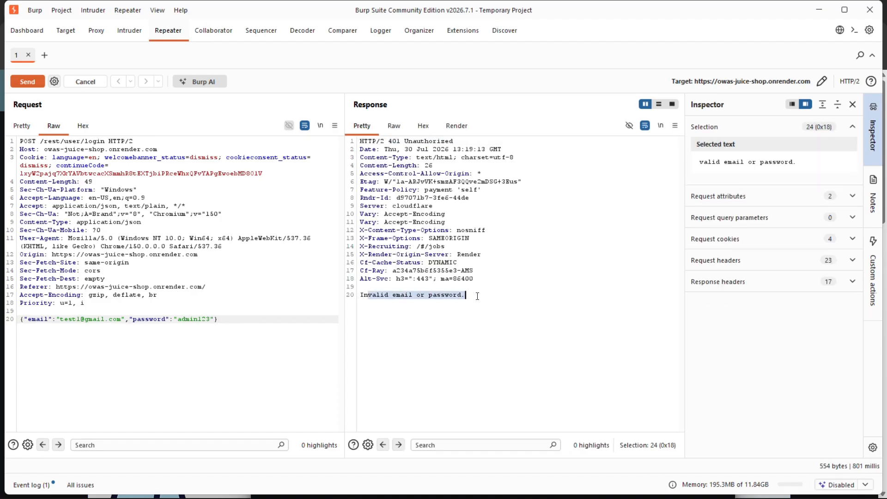
click(438, 296)
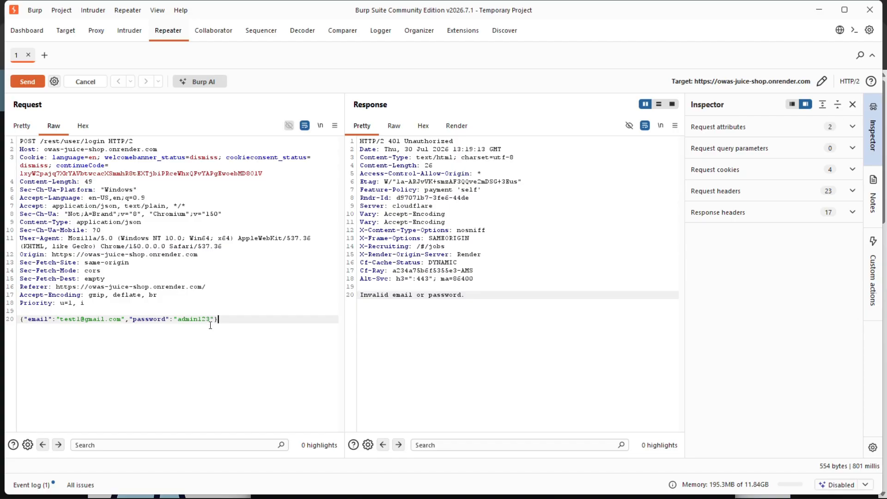
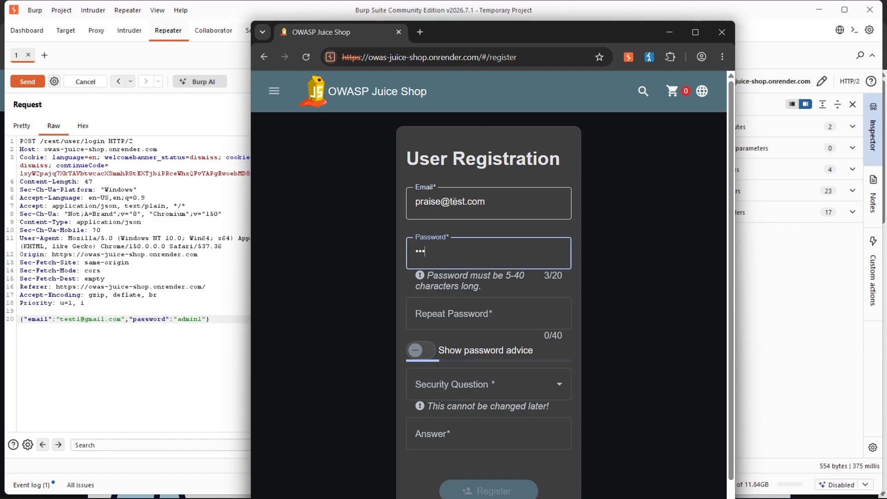
Enter the account password in the Password field of the OWASP Juice Shop User Registration form.
text(•)
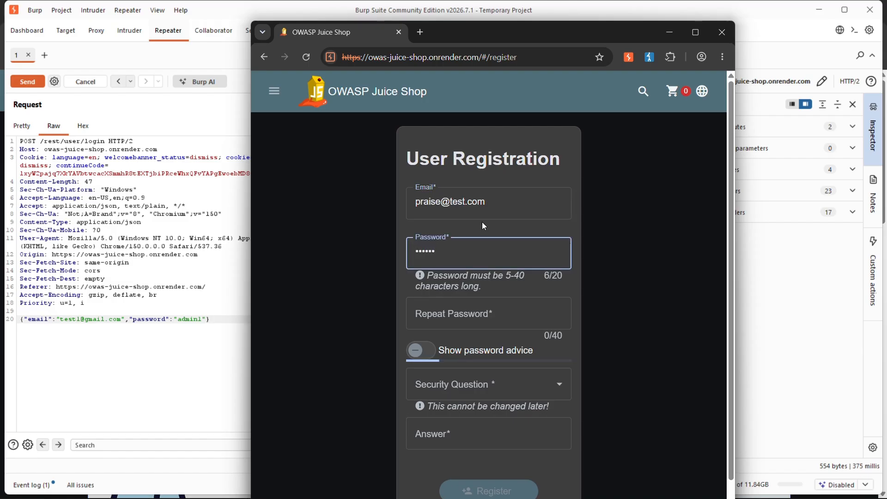
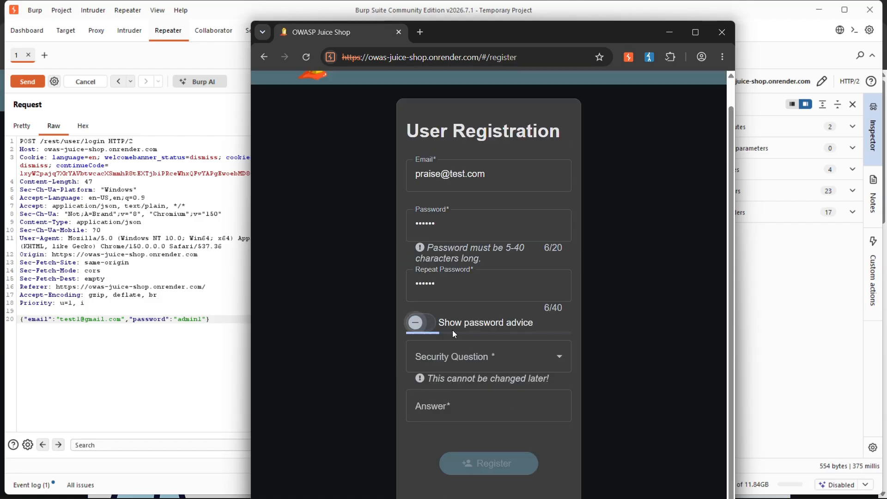
Open the list of security questions in the User Registration form.
click(463, 357)
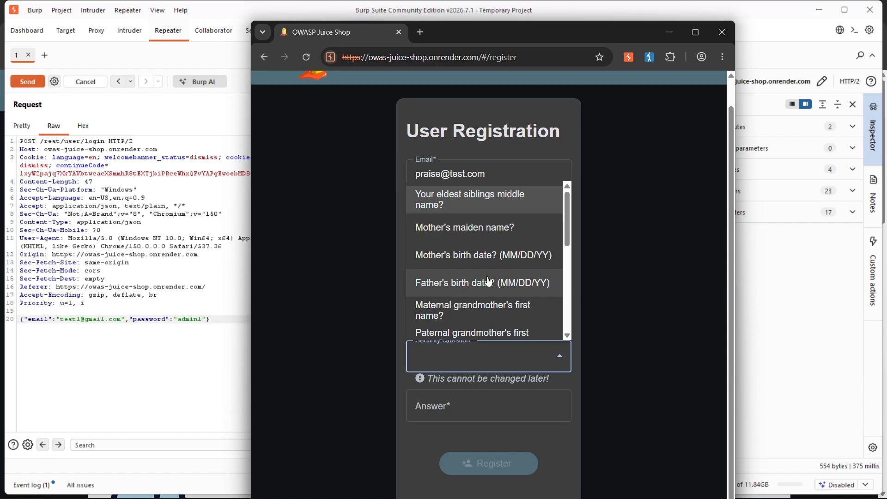
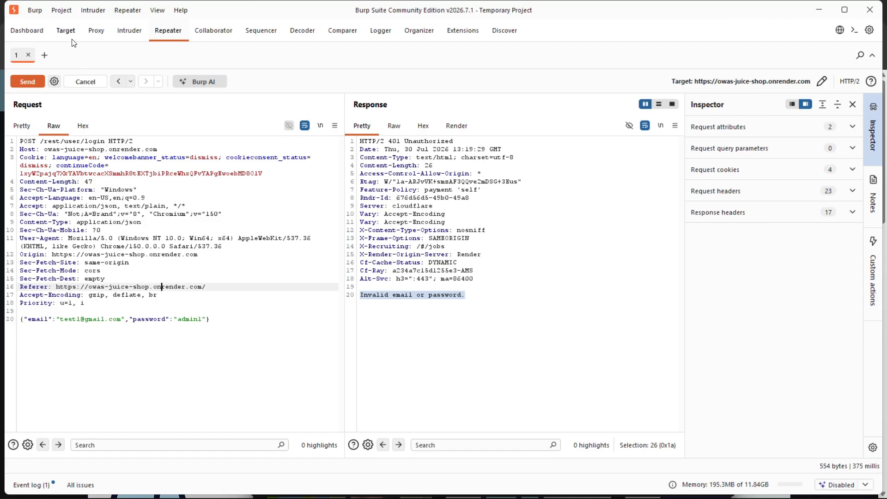
Return to the proxy's HTTP history and check the captured /api/SecurityQuestions/ request and the POST /api/Users/ registration request.
click(97, 30)
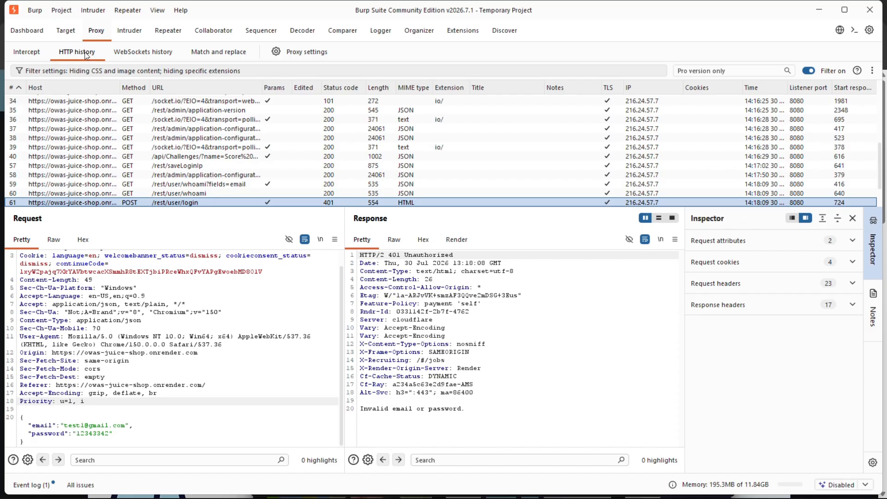
scroll(198, 144, down, 2)
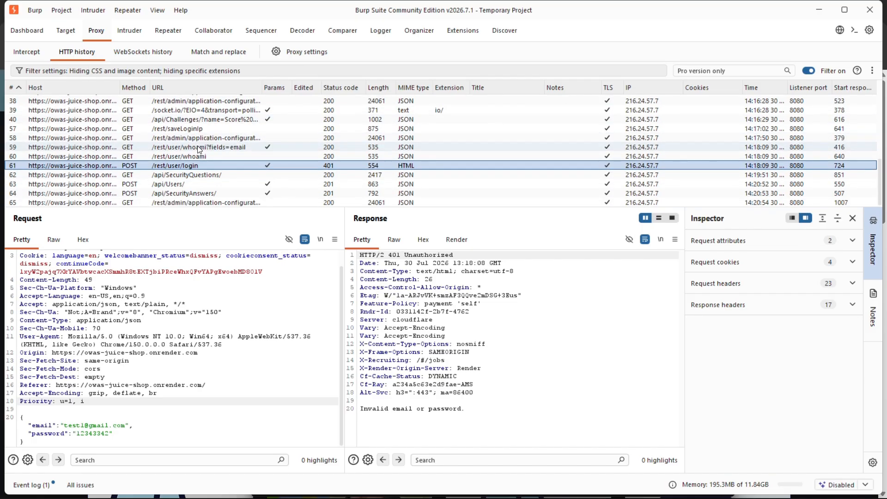
click(201, 178)
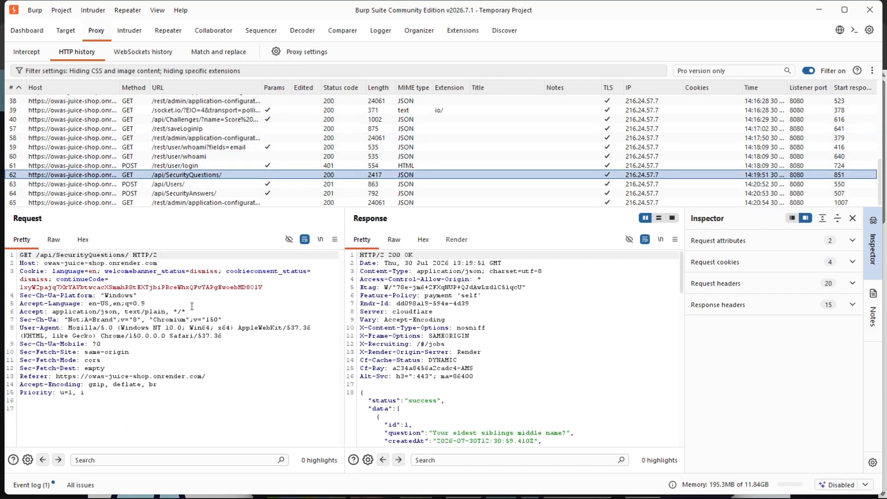
click(173, 184)
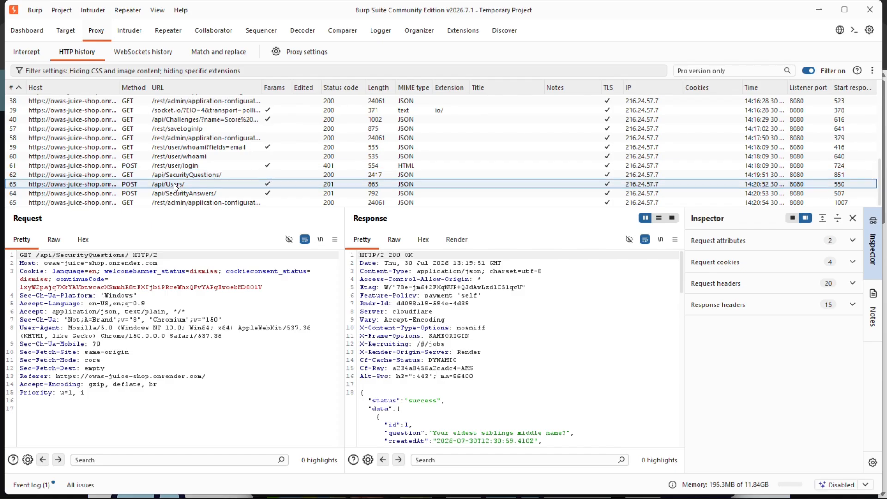
Examine the registration request's JSON body, highlighting the email, repeated password, security question, and createdAt and updatedAt fields.
scroll(201, 259, down, 3)
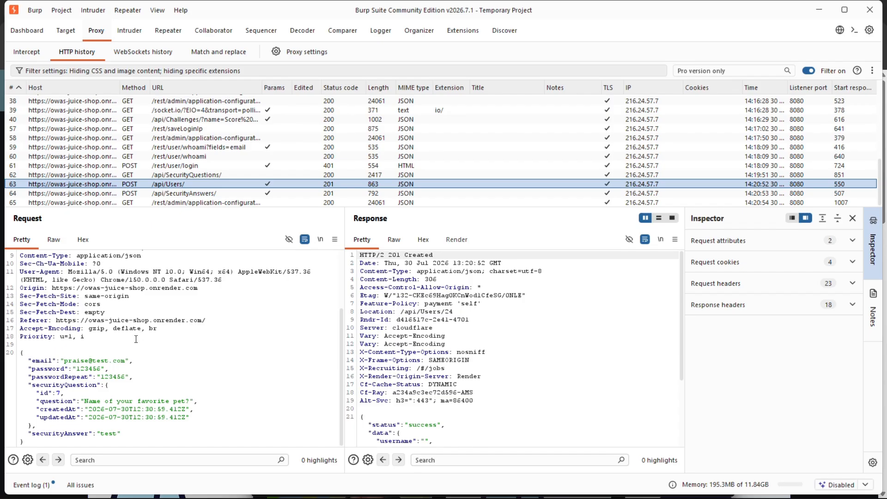
scroll(84, 303, up, 3)
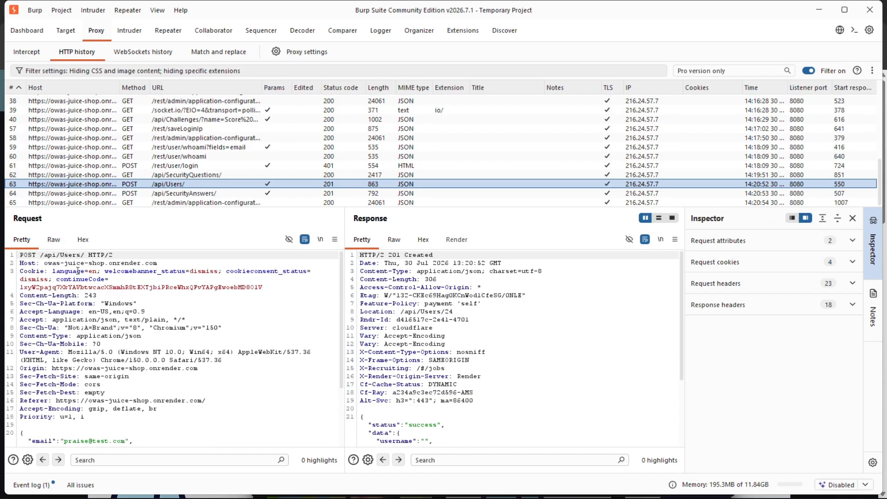
scroll(110, 300, down, 3)
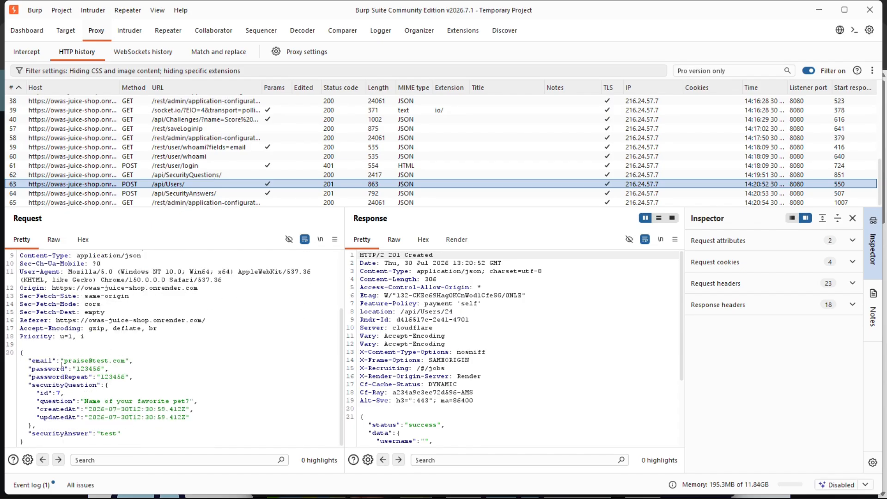
drag(140, 360, 44, 361)
drag(112, 370, 53, 377)
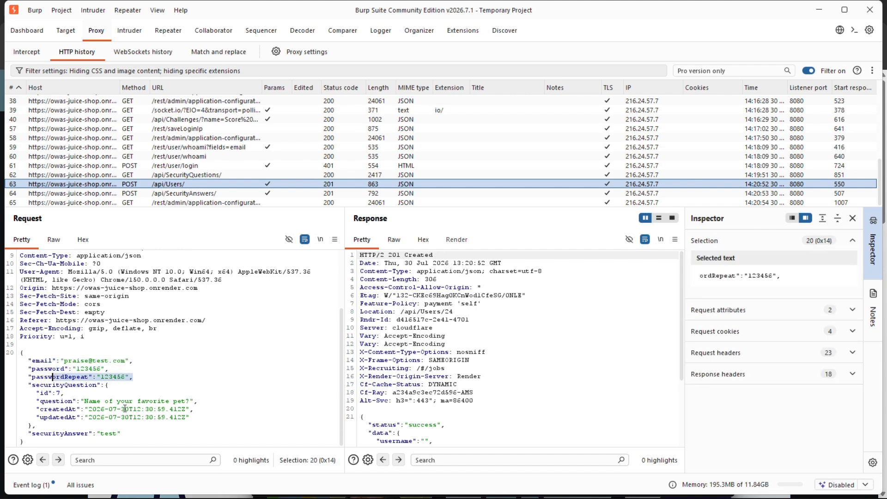
drag(198, 401, 41, 401)
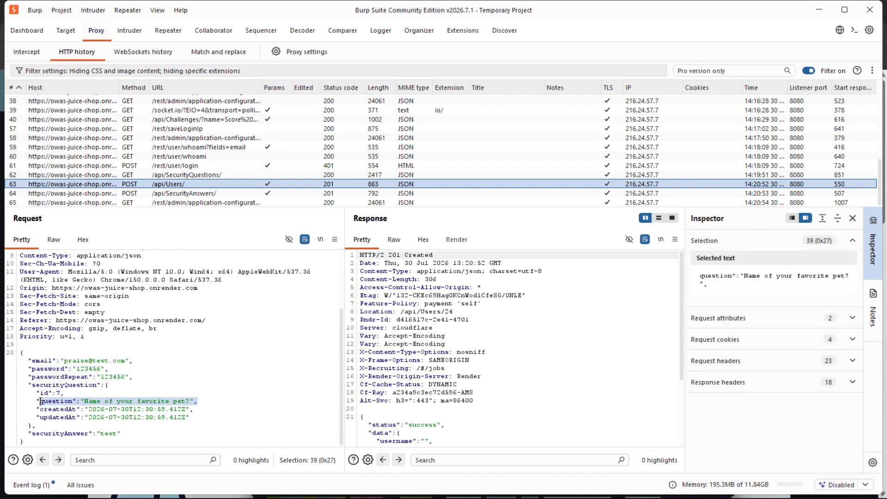
drag(121, 434, 192, 418)
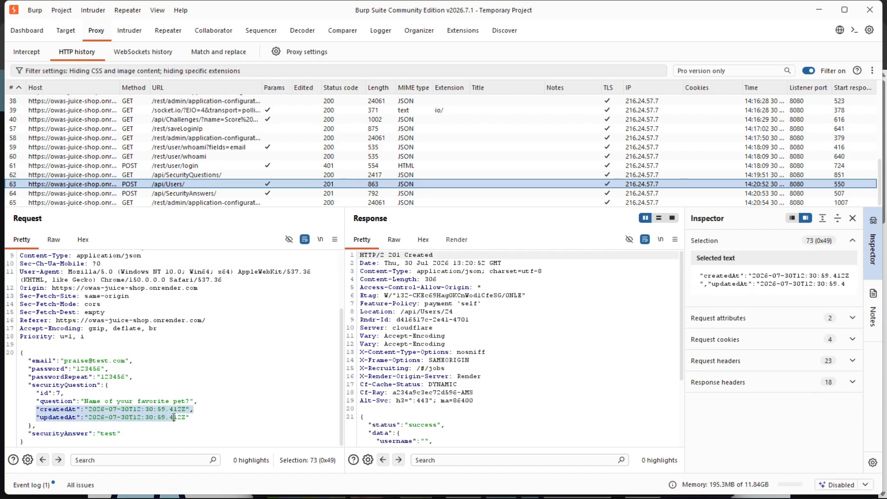
click(198, 414)
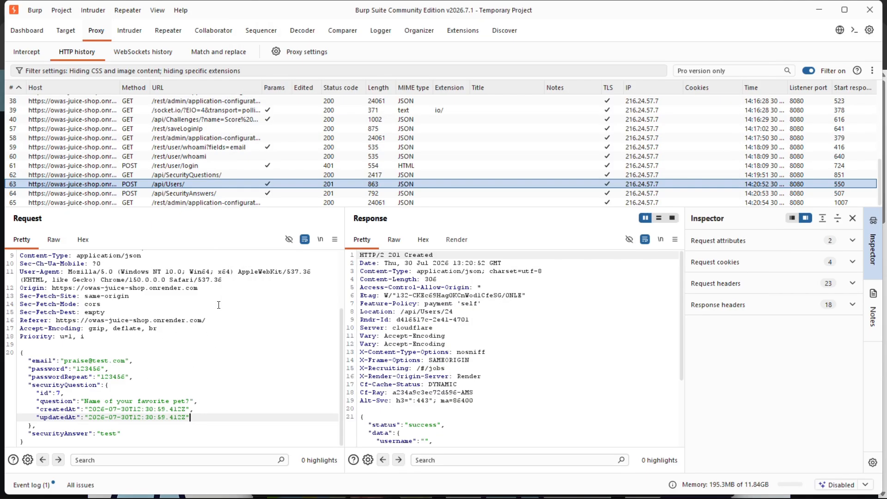
Examine the registration response's status line and headers, and highlight the status field in its JSON body.
drag(385, 252, 464, 263)
click(434, 295)
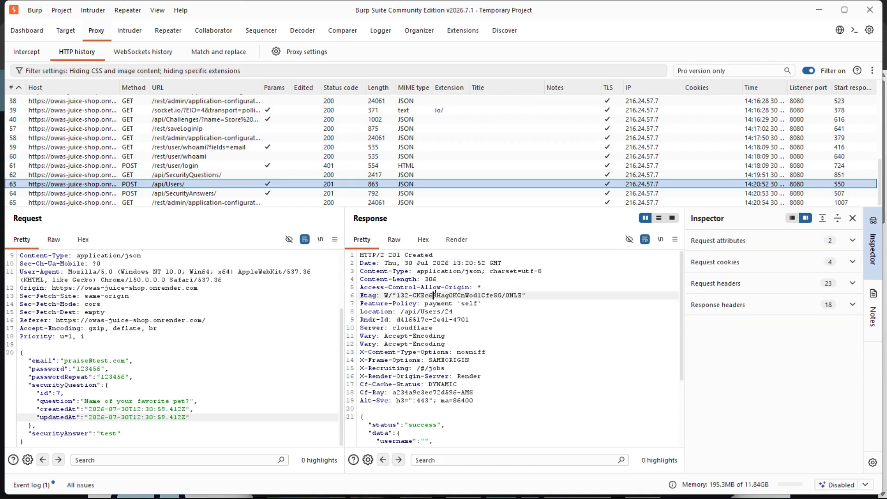
scroll(457, 367, down, 3)
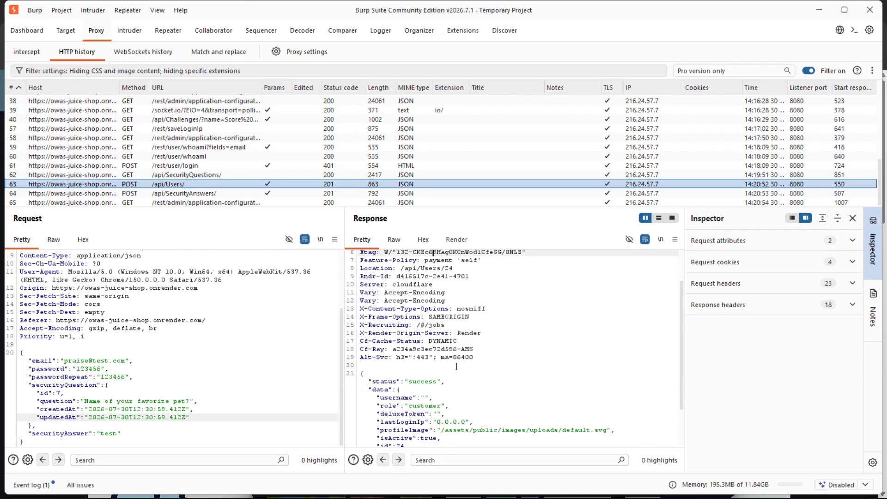
scroll(424, 367, down, 1)
drag(370, 367, 451, 365)
scroll(450, 360, up, 3)
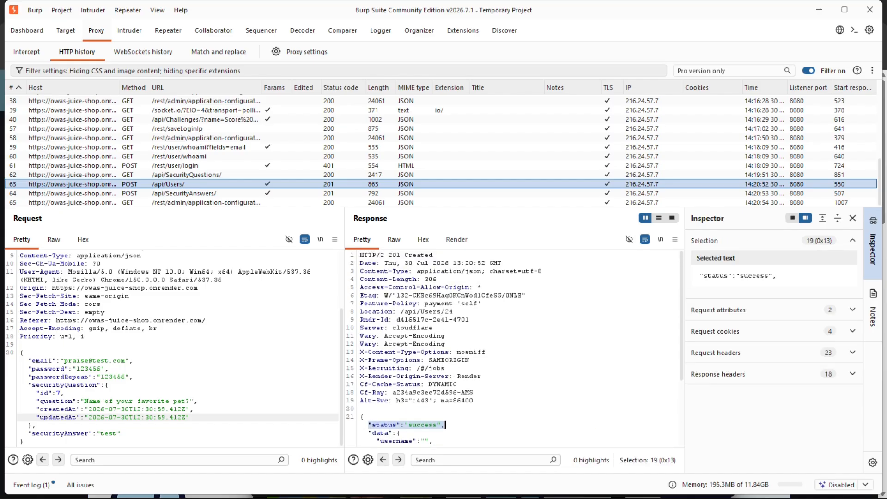
Compare the response's data object with the email and password fields submitted in the request, highlighting each and the returned username field.
scroll(432, 368, down, 5)
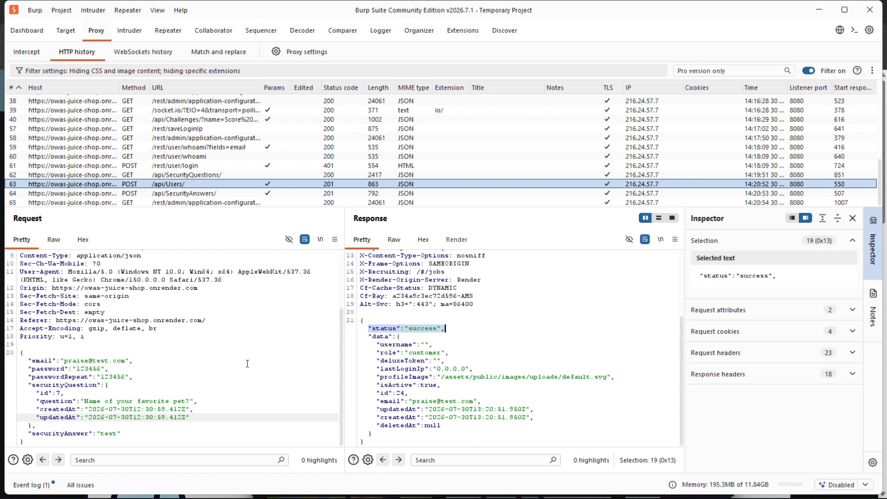
drag(369, 337, 447, 424)
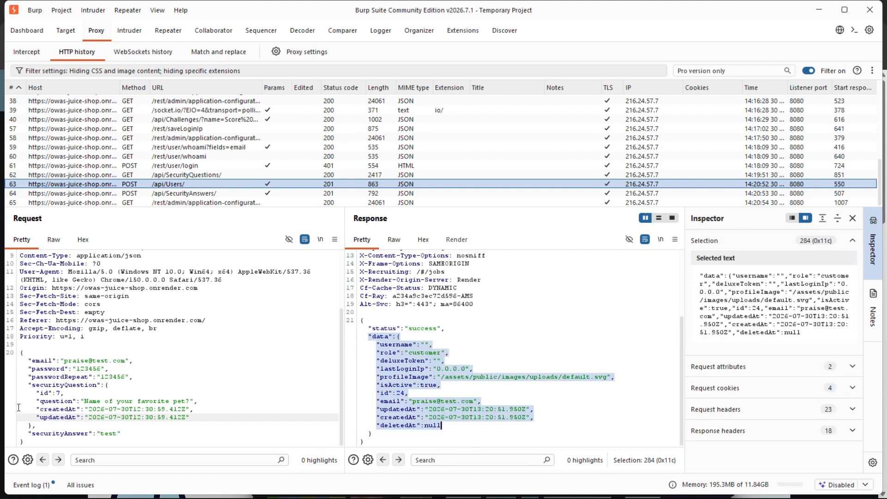
drag(29, 361, 121, 377)
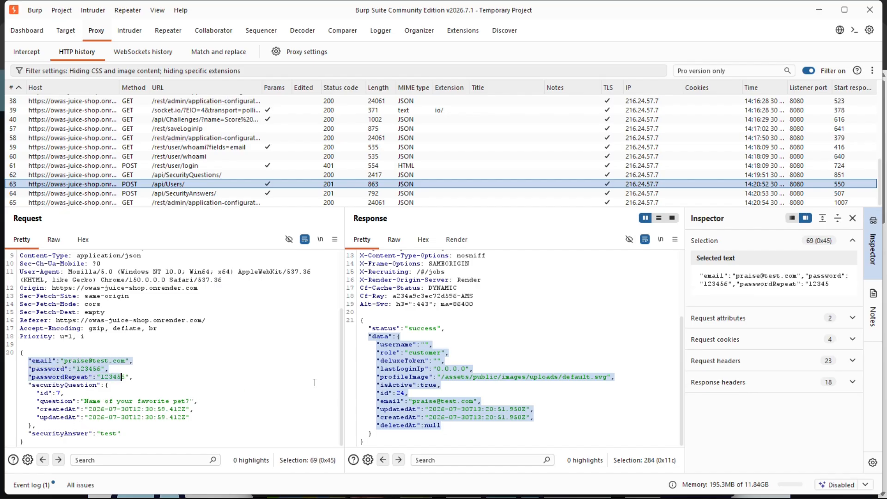
click(438, 369)
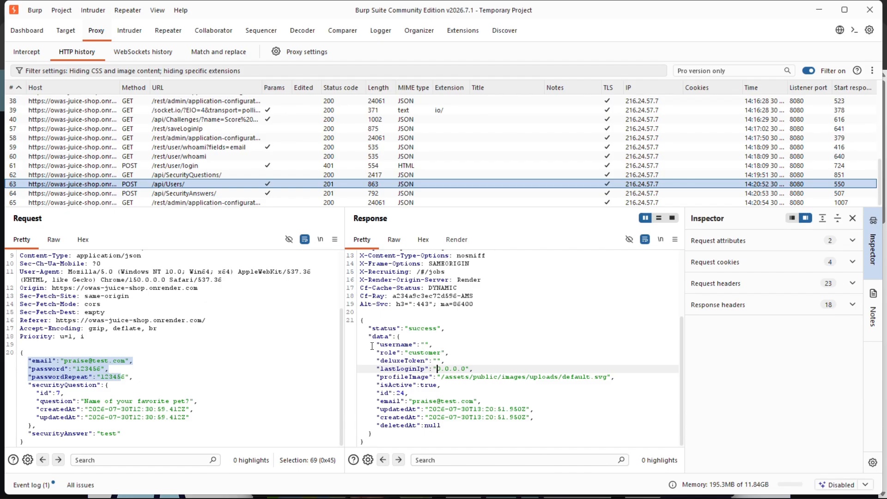
drag(375, 344, 454, 341)
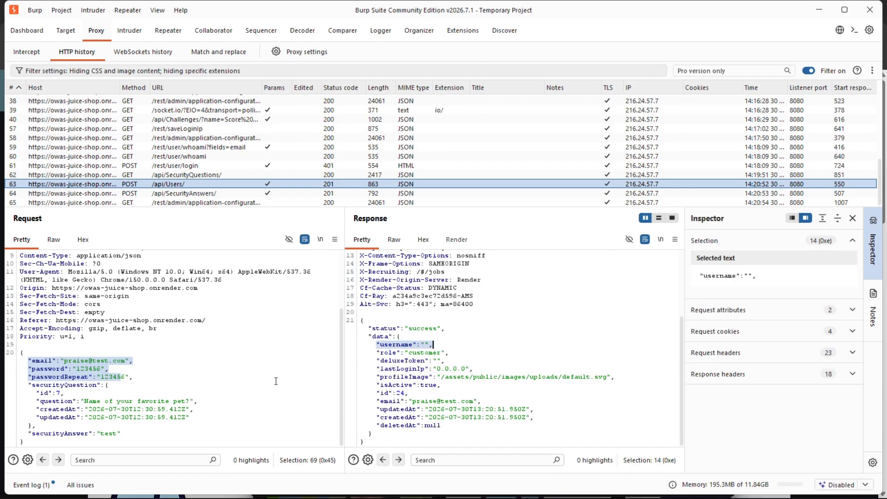
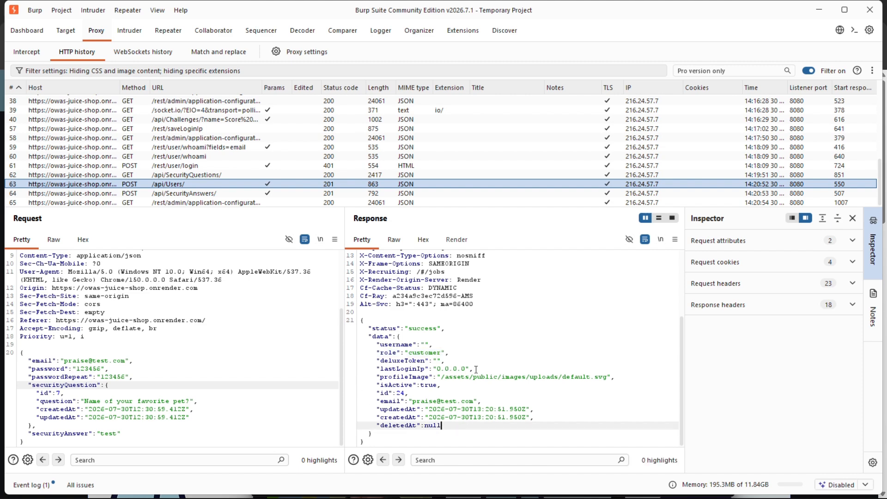
scroll(421, 341, up, 1)
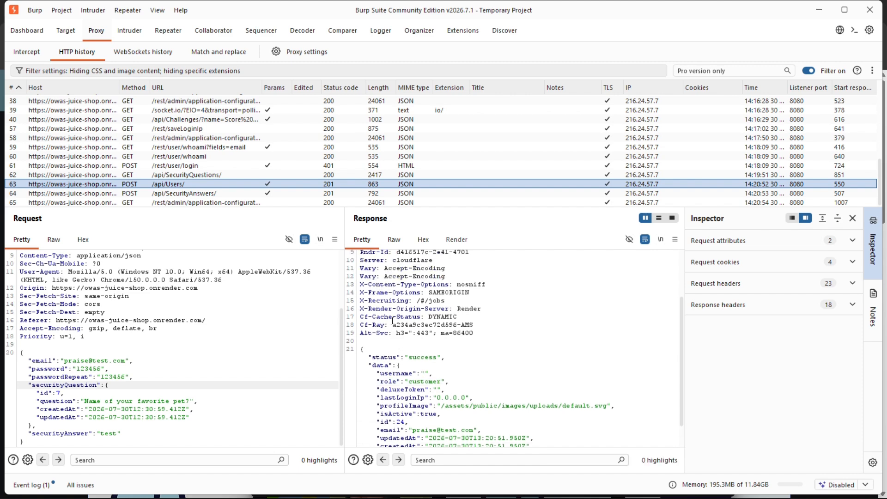
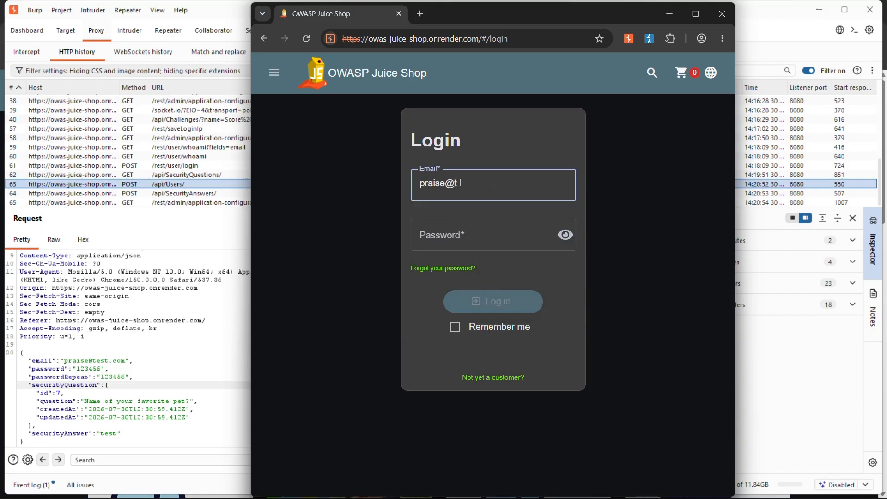
Complete the Juice Shop login form with the registered account's e-mail and password, and log in.
text(om)
key(Tab)
text(1234)
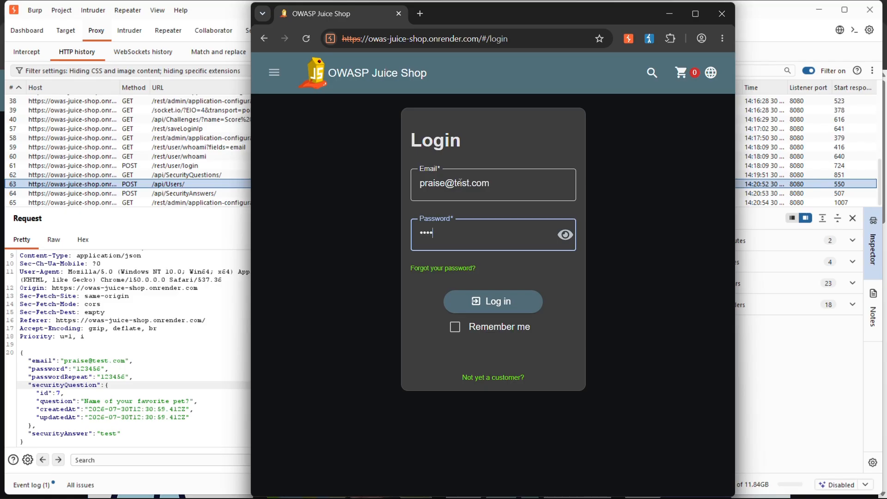
click(473, 303)
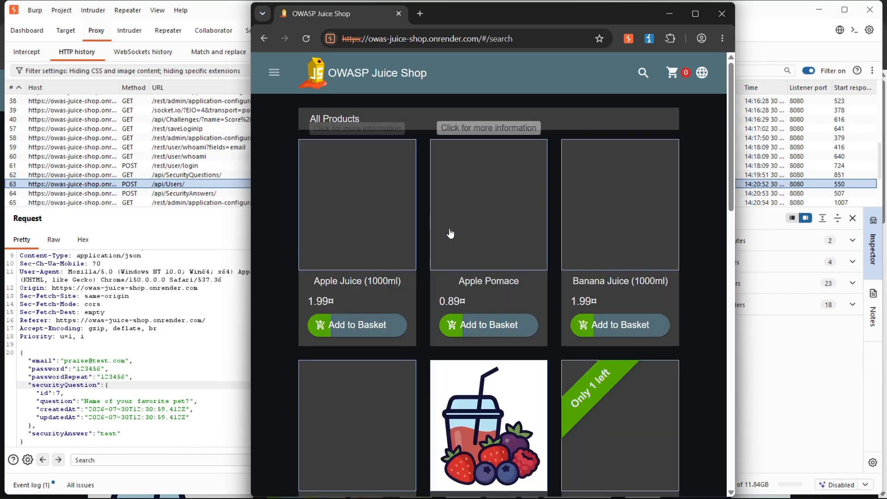
Open the logged-in account's Order History page.
click(274, 73)
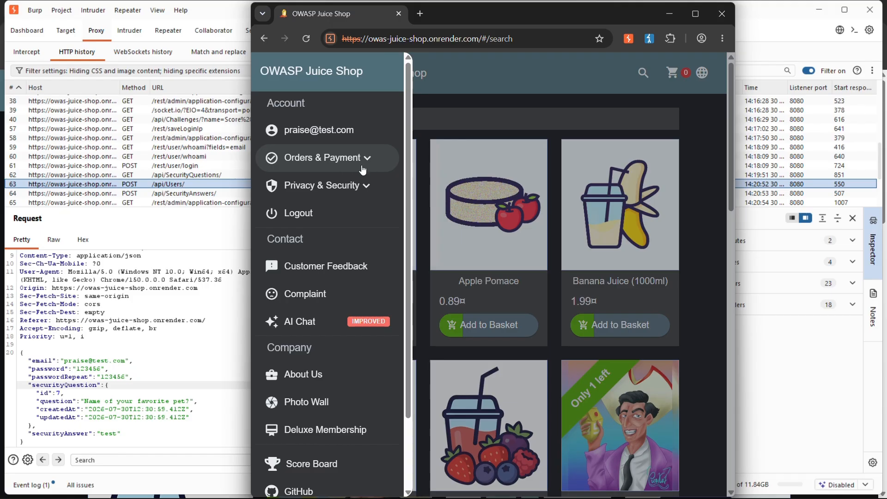
click(346, 171)
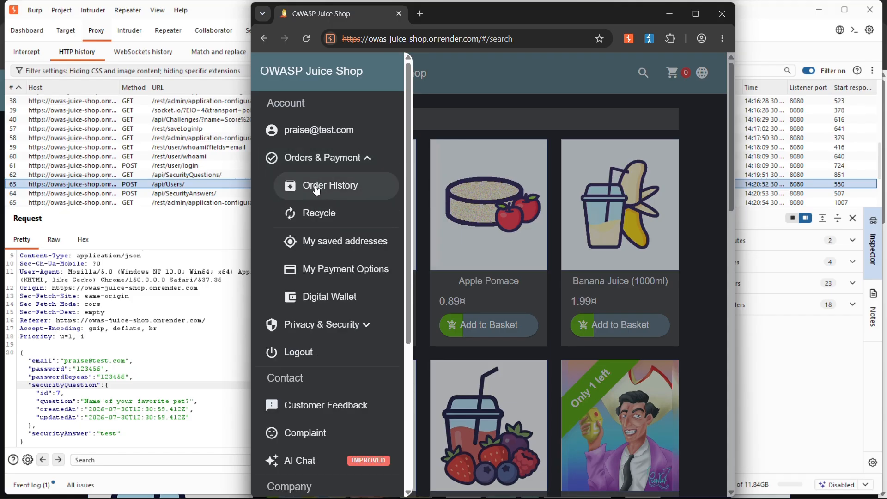
click(310, 185)
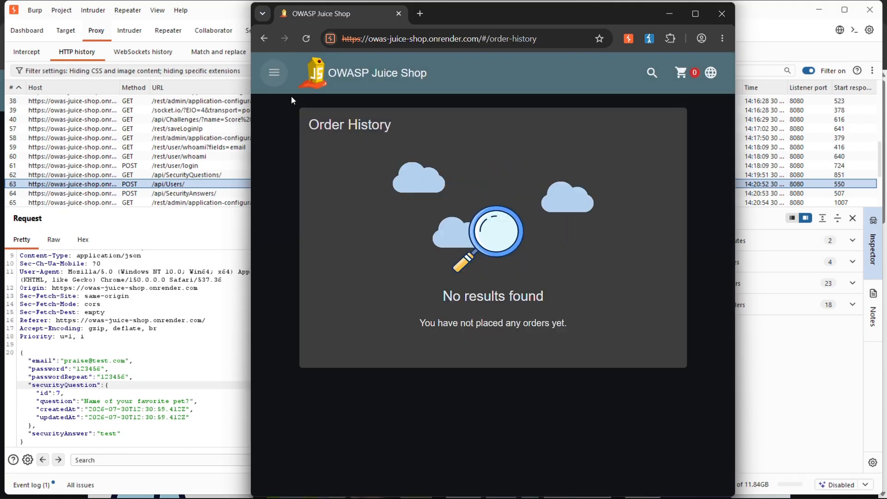
Open the account's My Payment Options page and look at the section for adding a new card.
click(273, 74)
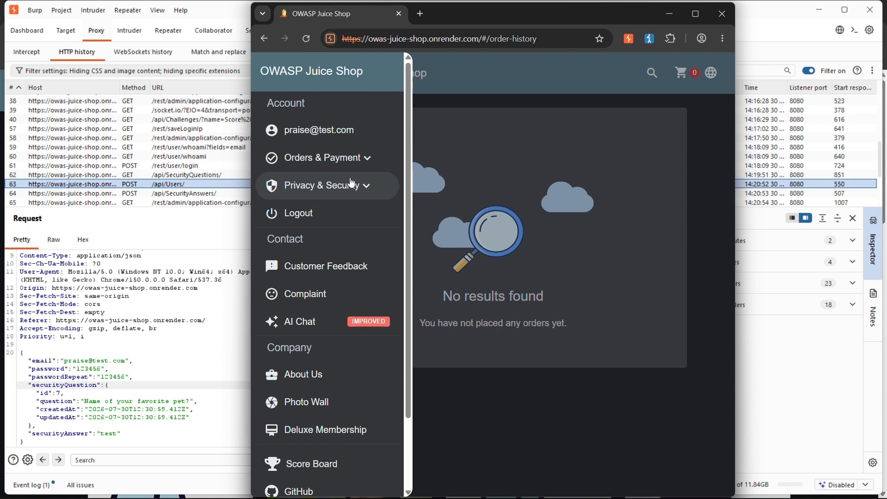
click(335, 160)
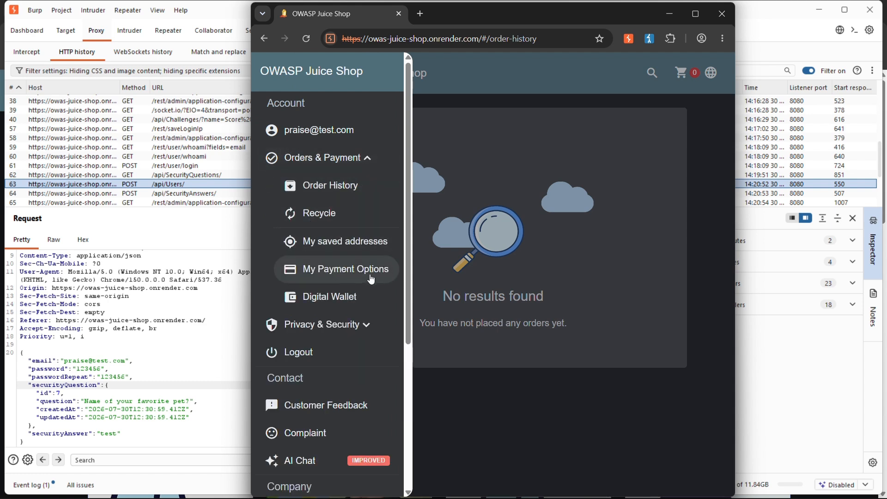
click(340, 269)
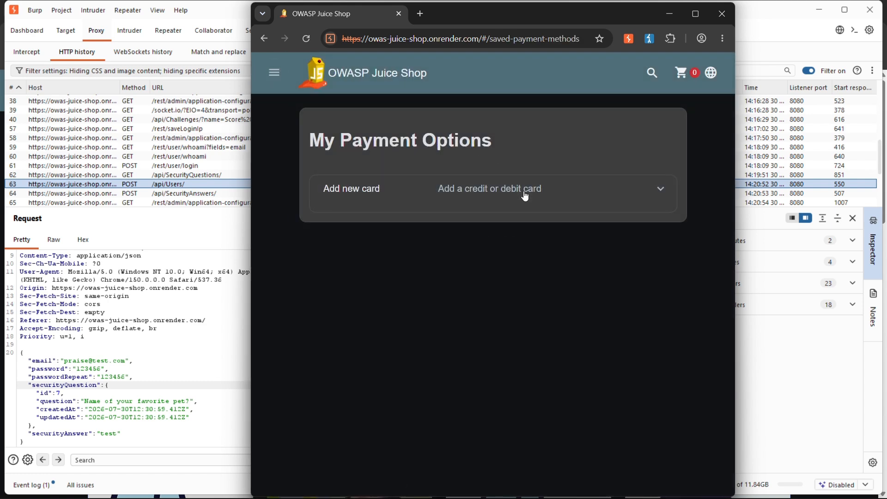
click(547, 184)
click(584, 196)
Open the account's Digital Wallet page and check the wallet balance and the Add Money form.
click(276, 78)
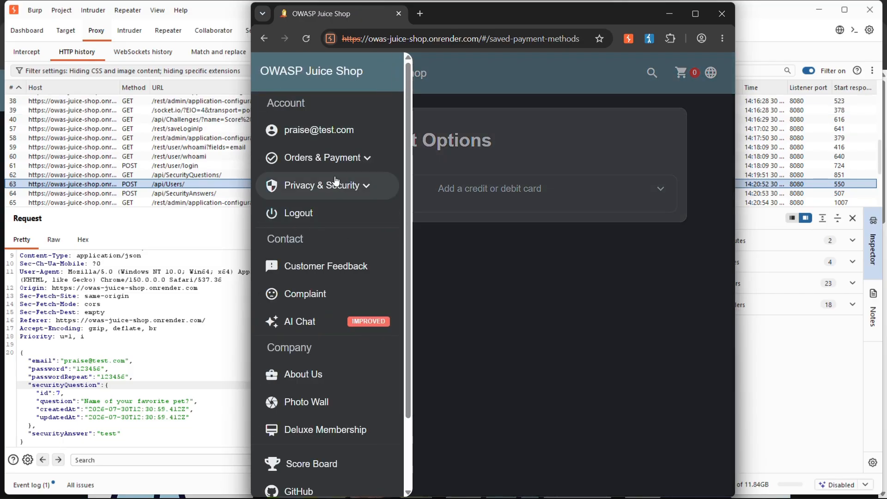
click(354, 157)
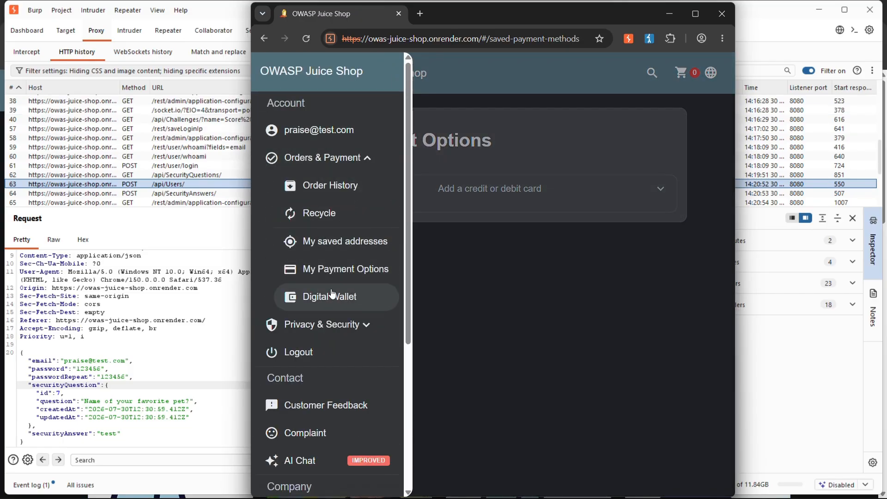
click(314, 297)
click(444, 237)
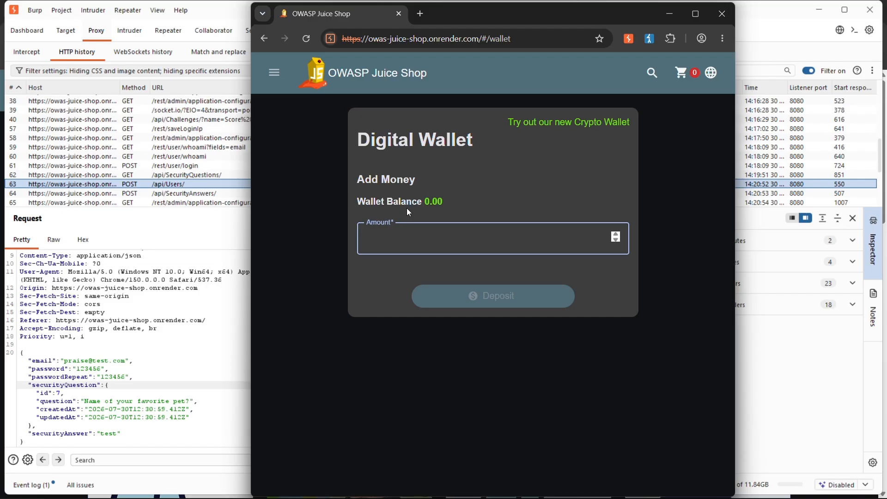
click(441, 198)
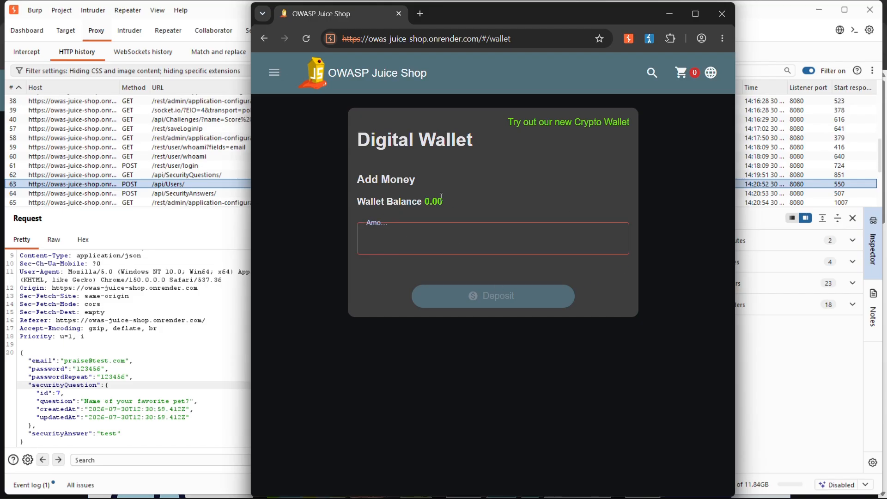
Open the new Crypto Wallet page from the Digital Wallet page.
click(550, 125)
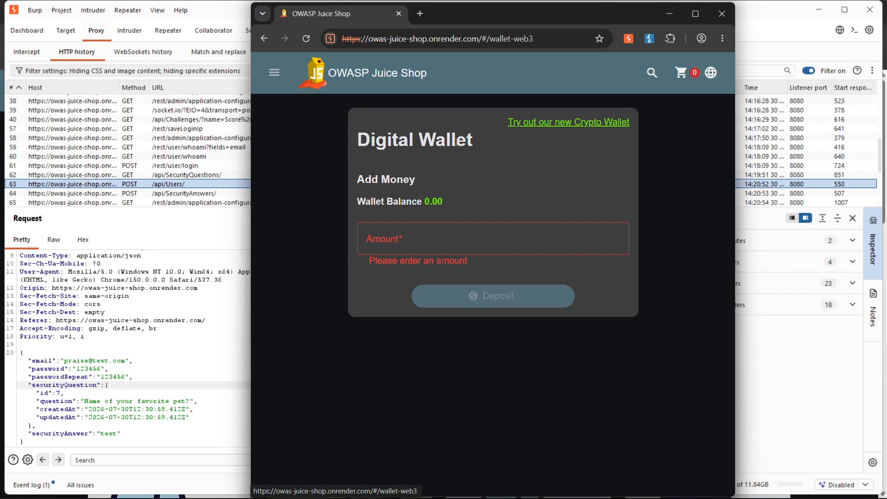
click(274, 73)
click(475, 110)
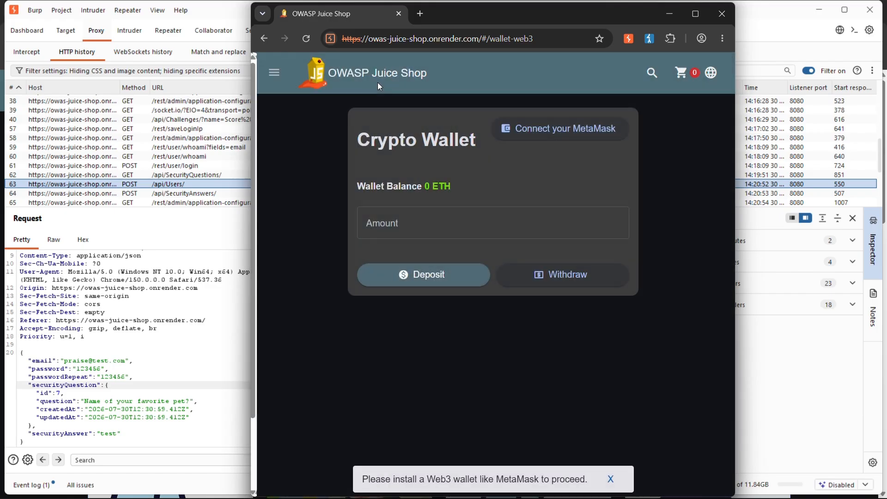
Leave the Crypto Wallet and return to the shop's All Products page.
click(366, 74)
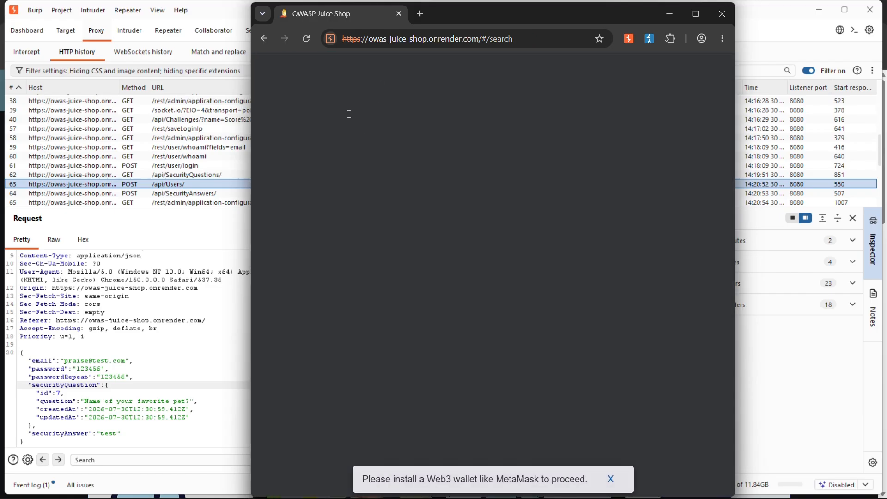
click(264, 39)
click(264, 37)
click(261, 37)
click(262, 37)
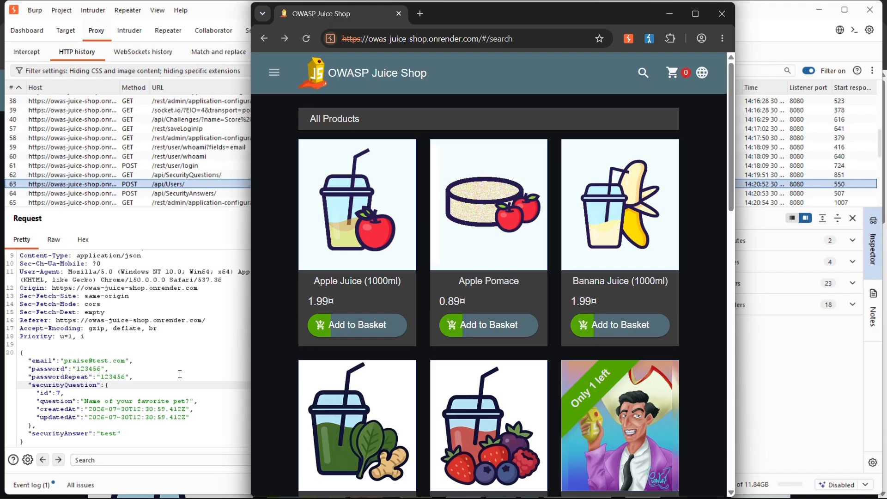
click(163, 367)
key(alt+Tab)
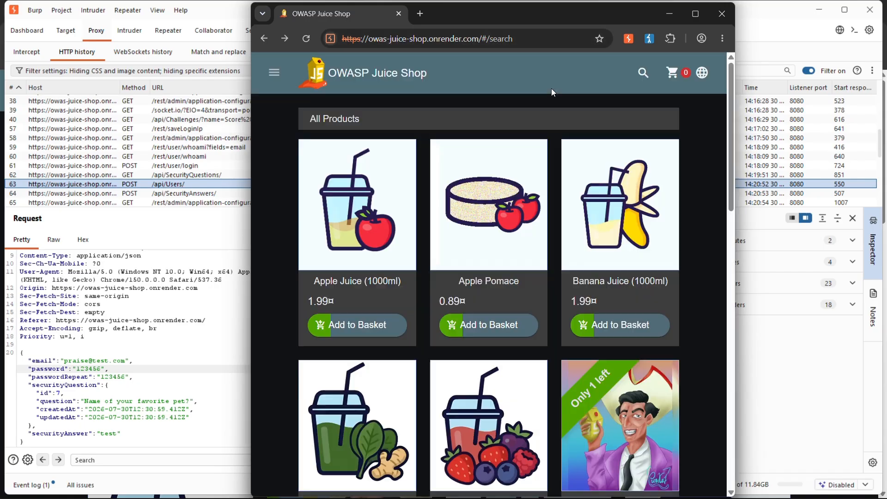
double_click(513, 42)
click(536, 42)
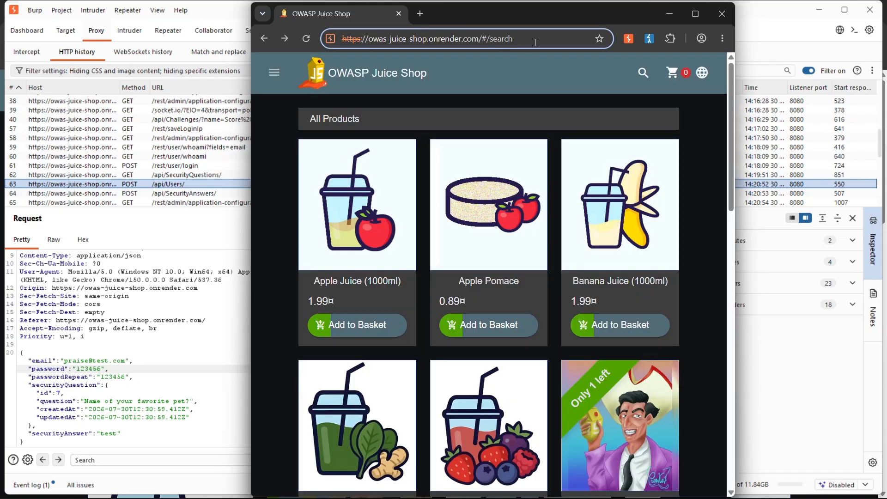
key(BackSpace)
key(BackSpace)
key(BackSpace)
key(BackSpace)
key(BackSpace)
key(BackSpace)
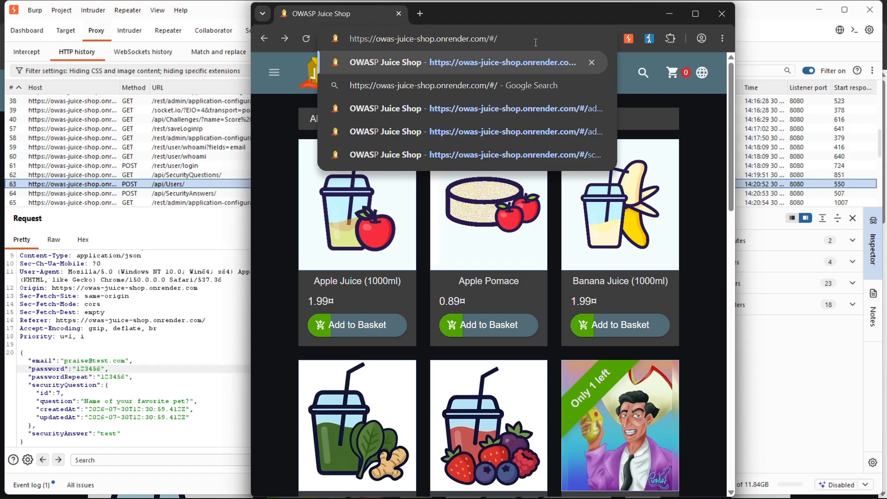
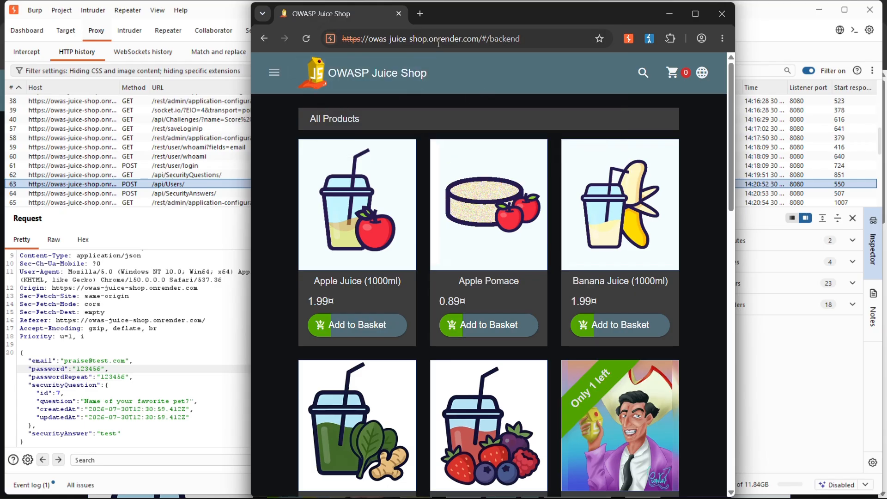
drag(458, 14, 432, 20)
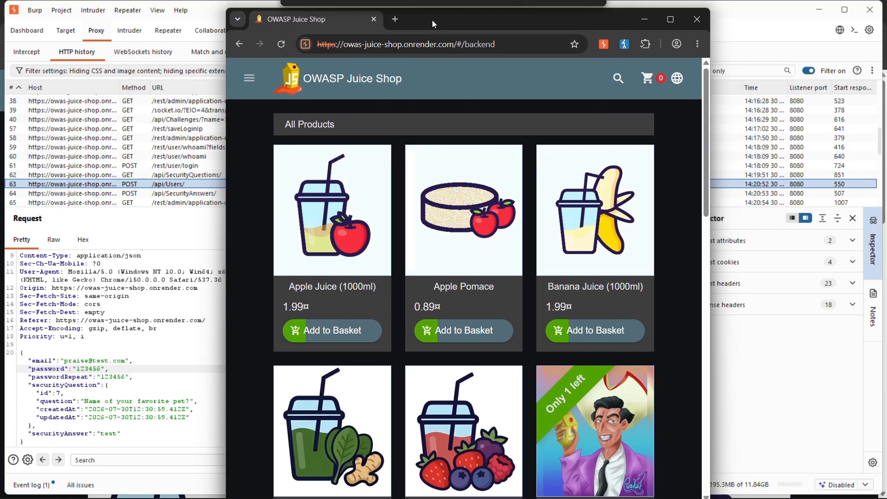
double_click(487, 45)
key(BackSpace)
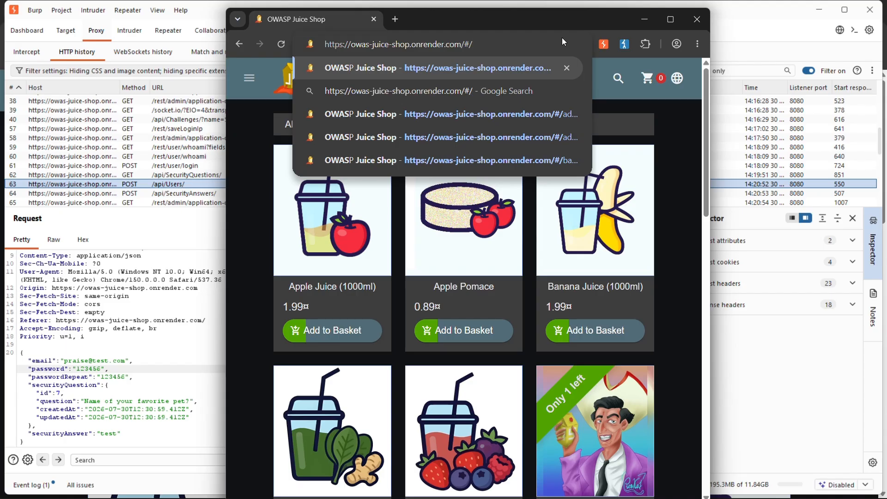
click(498, 21)
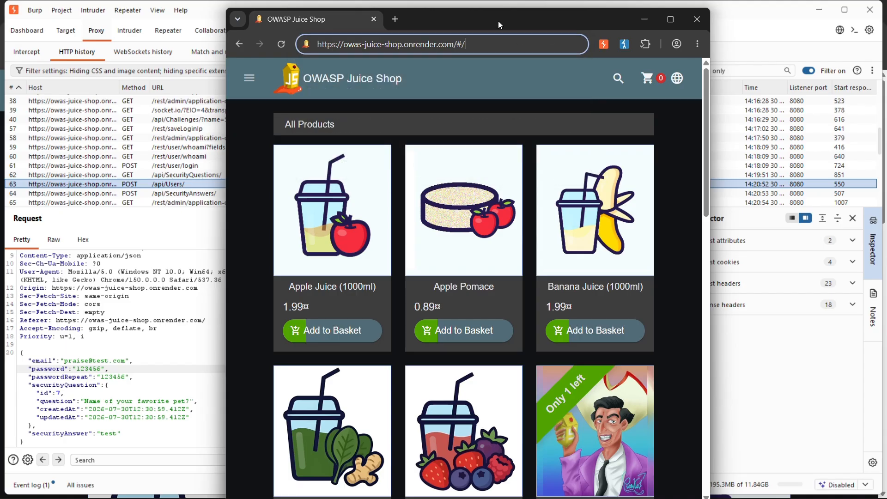
click(664, 23)
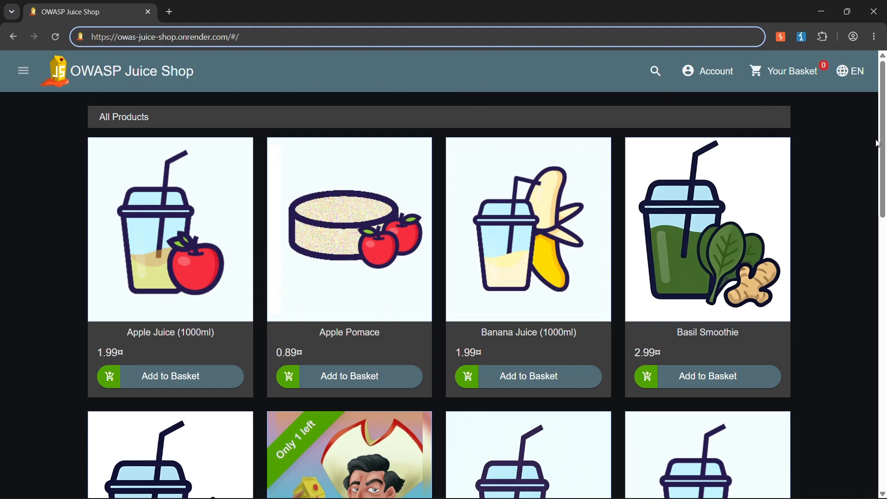
scroll(878, 144, down, 3)
scroll(854, 97, up, 3)
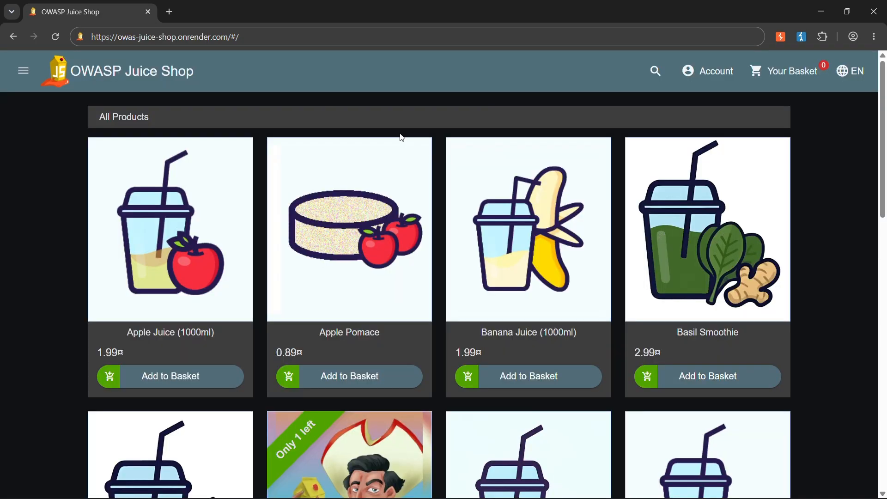
click(400, 134)
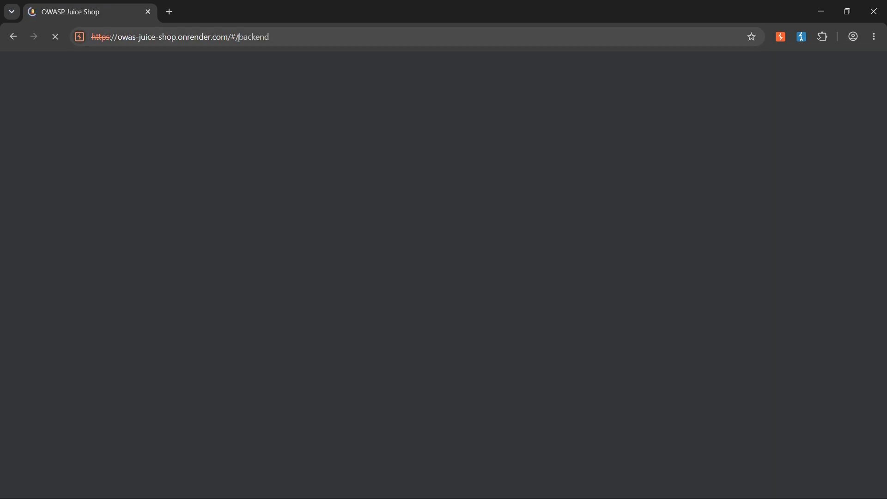
drag(239, 36, 398, 23)
key(BackSpace)
key(Return)
drag(227, 37, 338, 32)
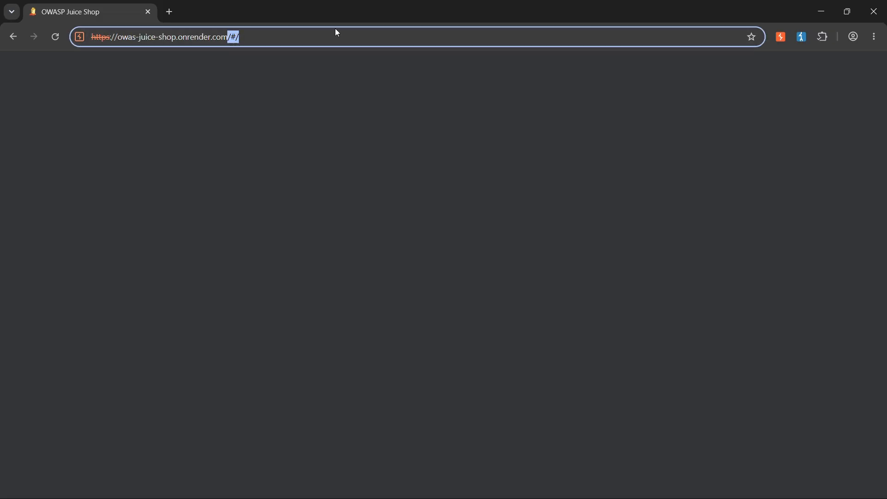
key(BackSpace)
key(Return)
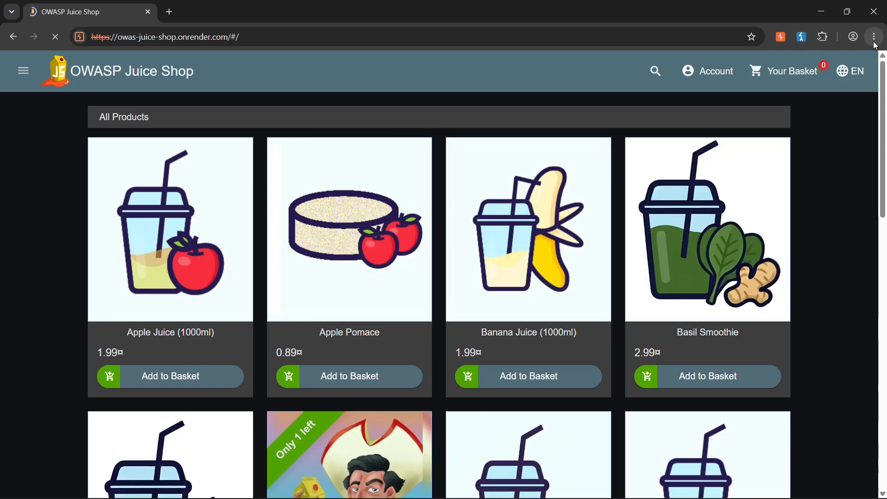
Open the browser's developer tools for the shop page and close the main.js file shown in the sources.
click(875, 38)
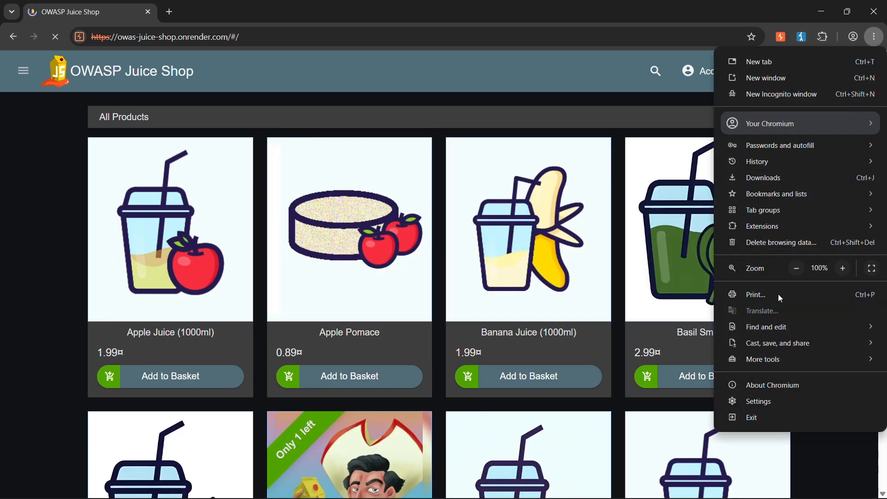
mouse_move(776, 359)
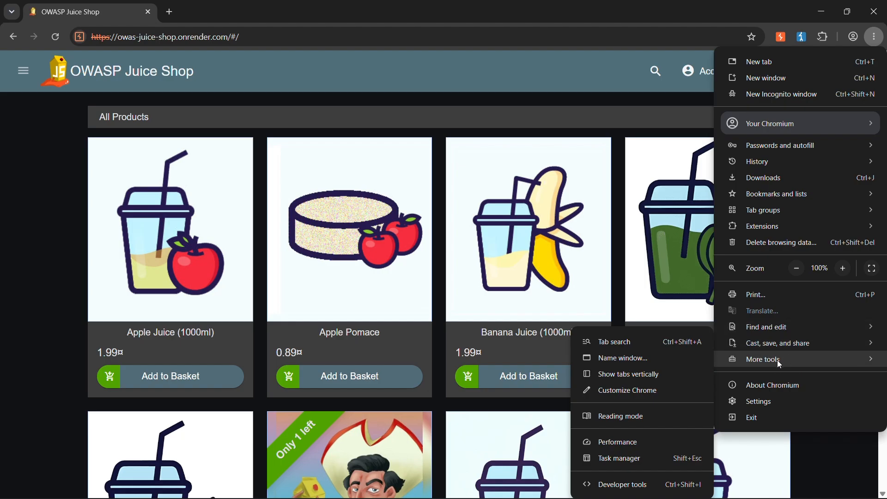
click(629, 485)
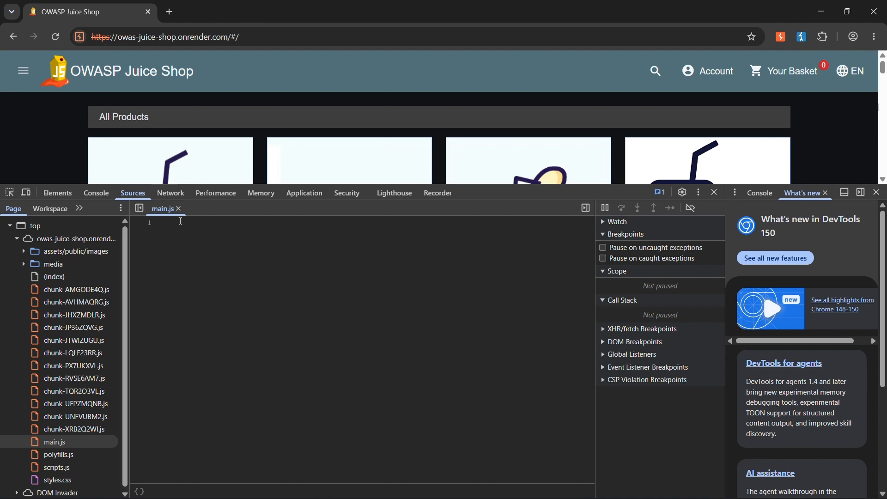
click(179, 209)
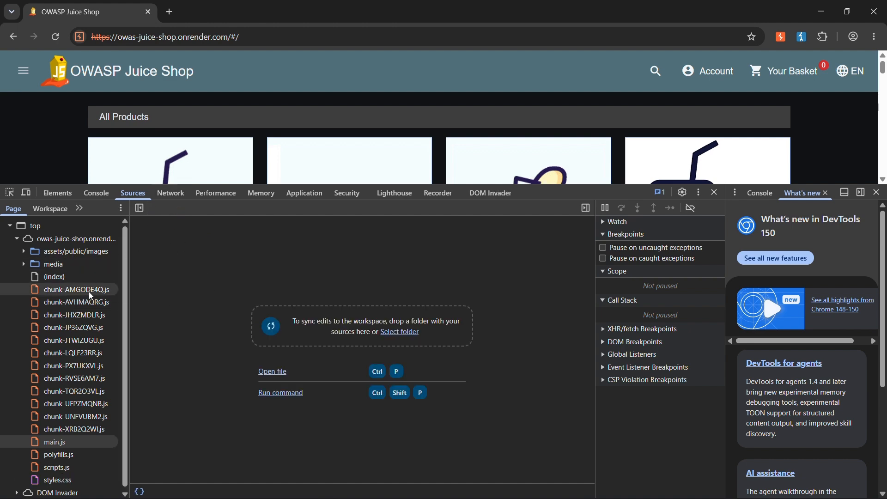
Look at the shop page's HTML elements and return to the list of its source files.
click(55, 193)
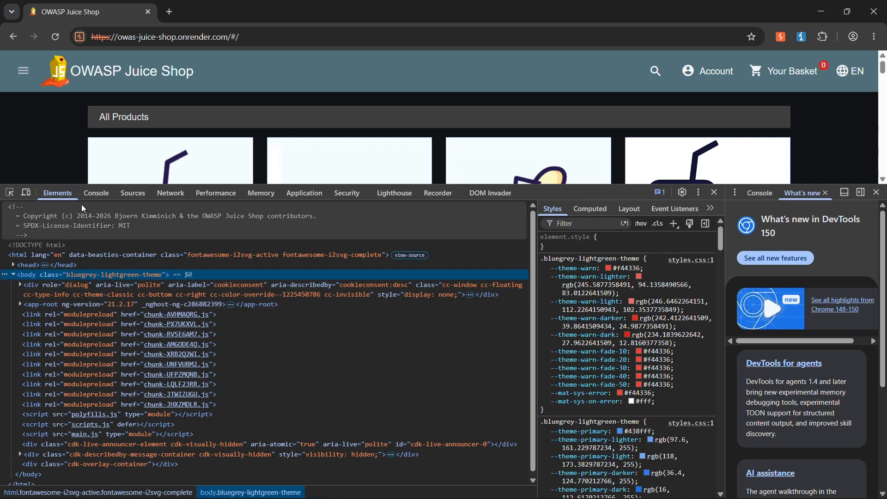
click(139, 195)
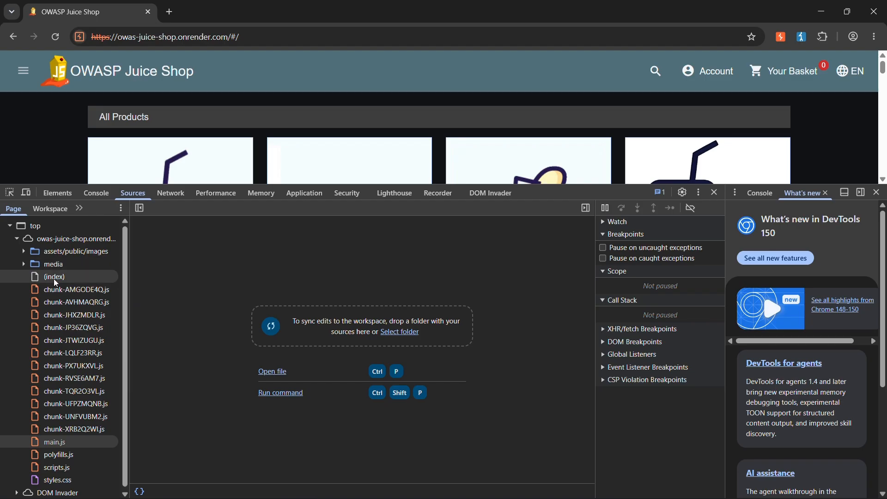
scroll(67, 319, down, 1)
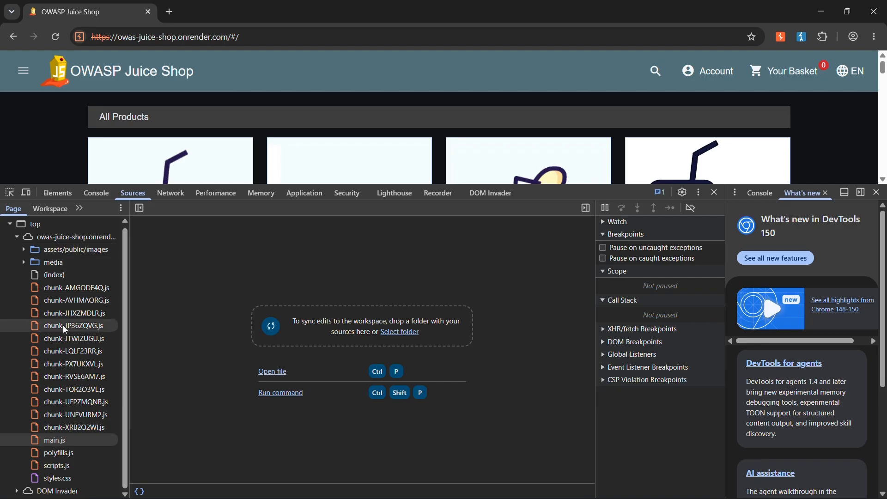
Open scripts.js and examine the cookie-consent code, pointing out the basic-close and basic-header layouts and the deny and link elements.
click(53, 465)
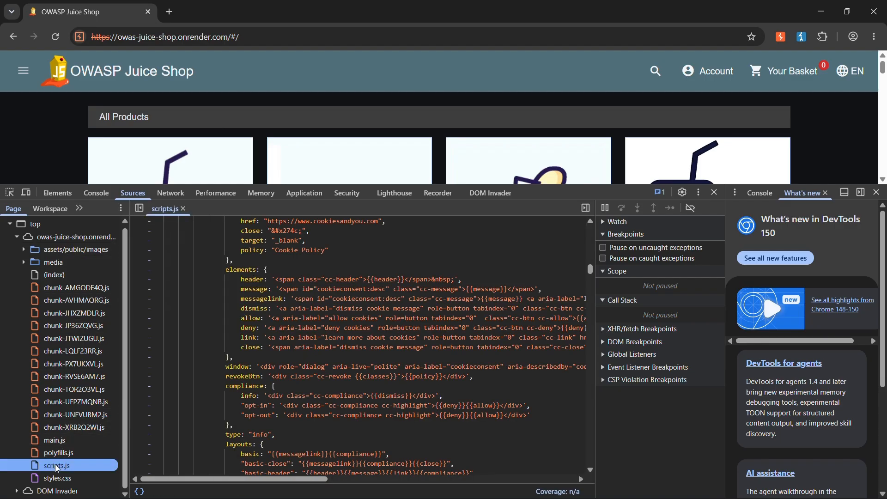
scroll(346, 344, down, 10)
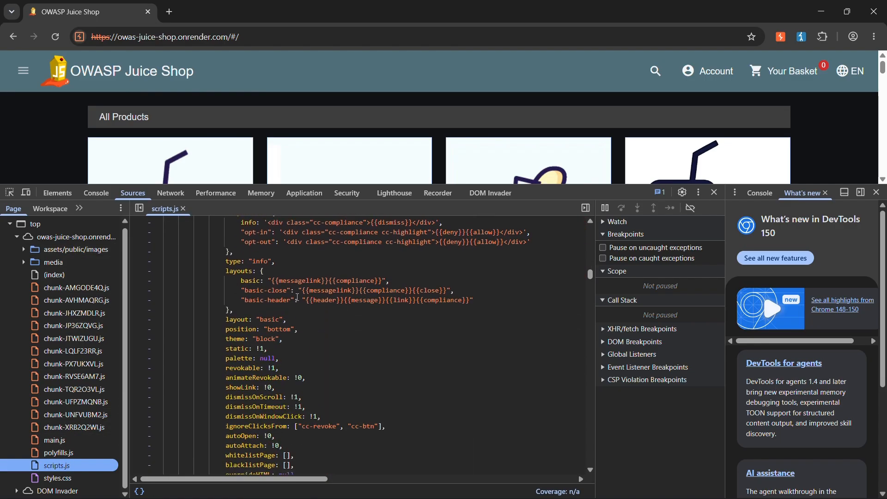
scroll(310, 333, up, 2)
drag(478, 300, 253, 291)
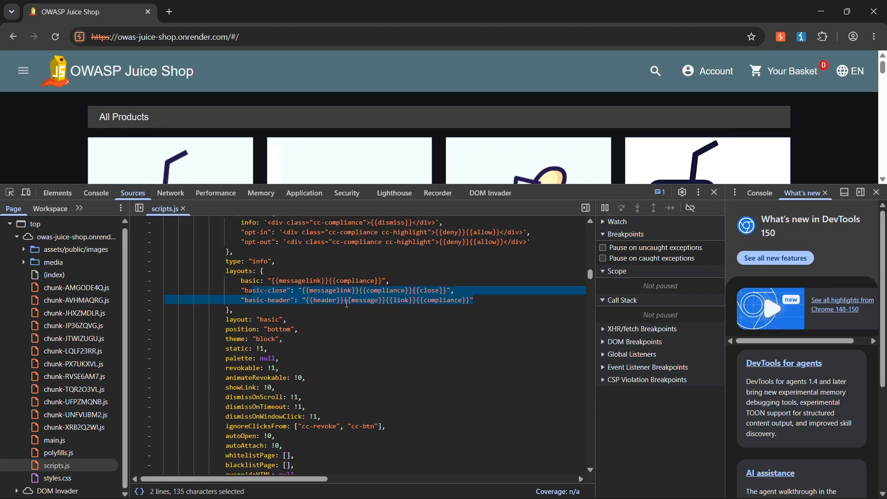
click(344, 300)
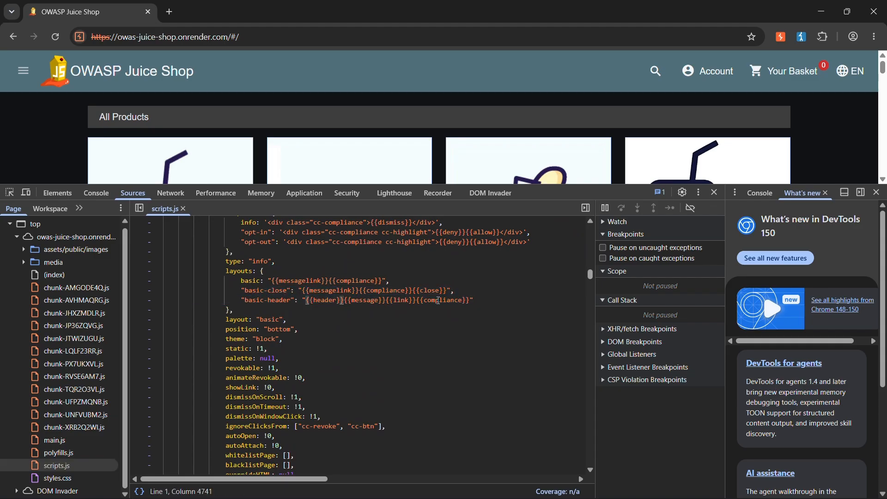
scroll(296, 290, up, 6)
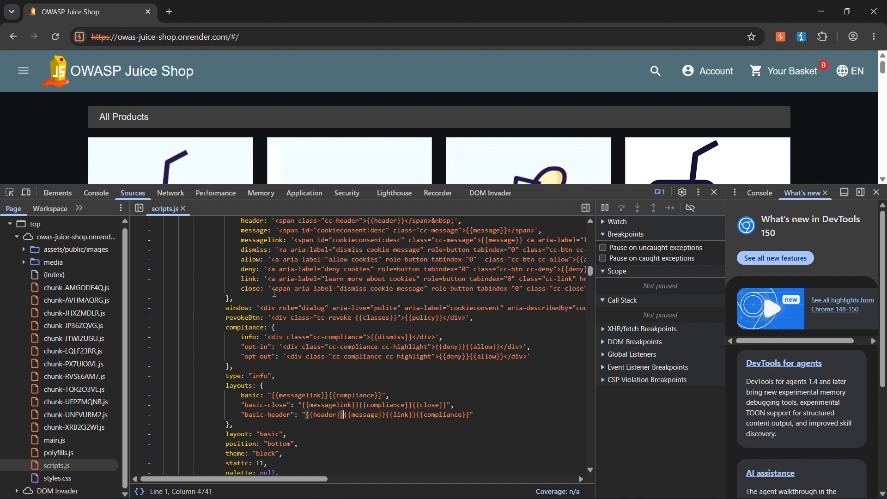
drag(264, 330, 405, 334)
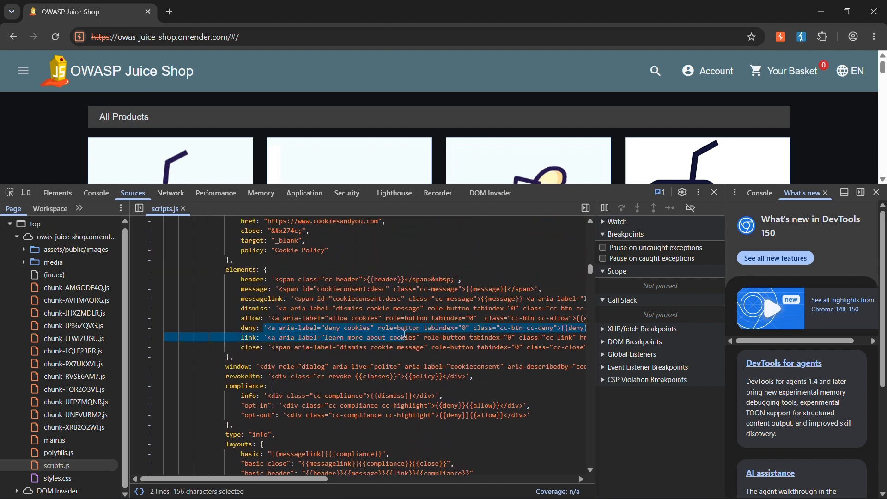
click(405, 336)
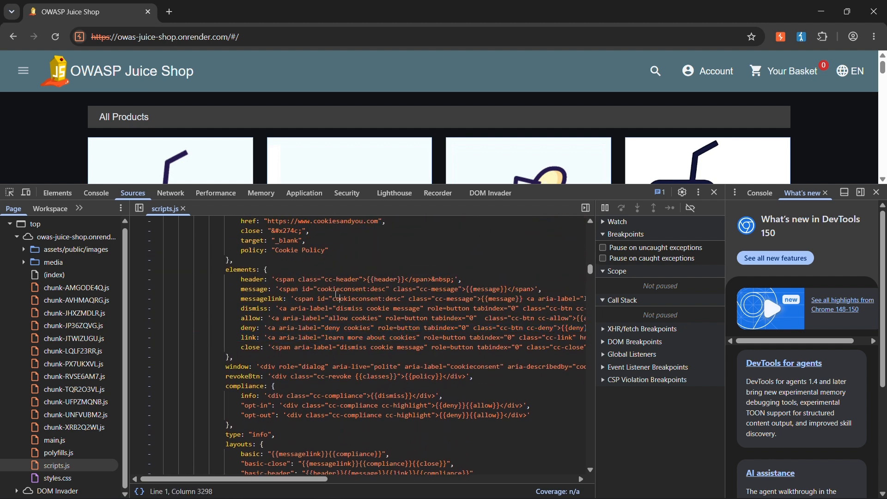
scroll(313, 288, up, 1)
drag(409, 279, 279, 279)
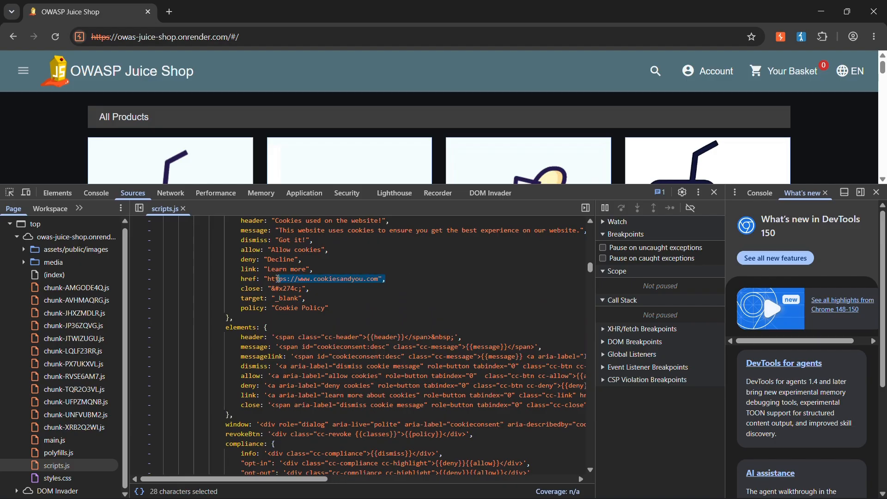
scroll(362, 318, up, 3)
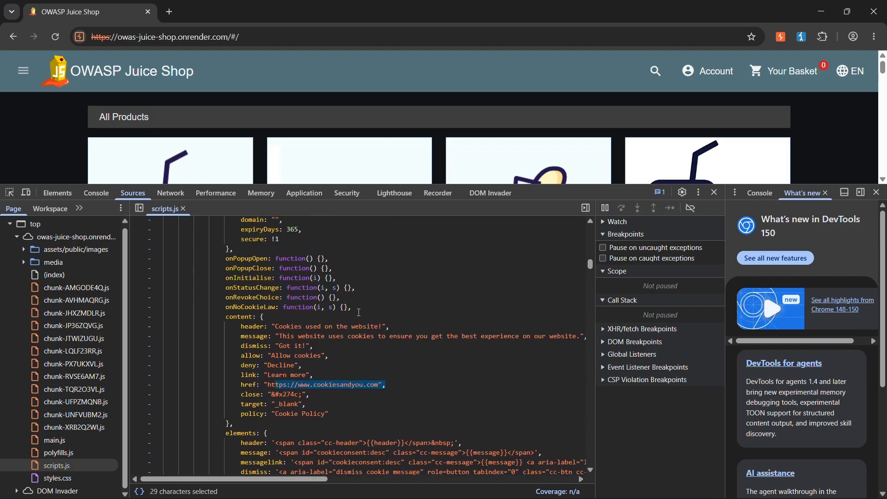
scroll(357, 311, down, 1)
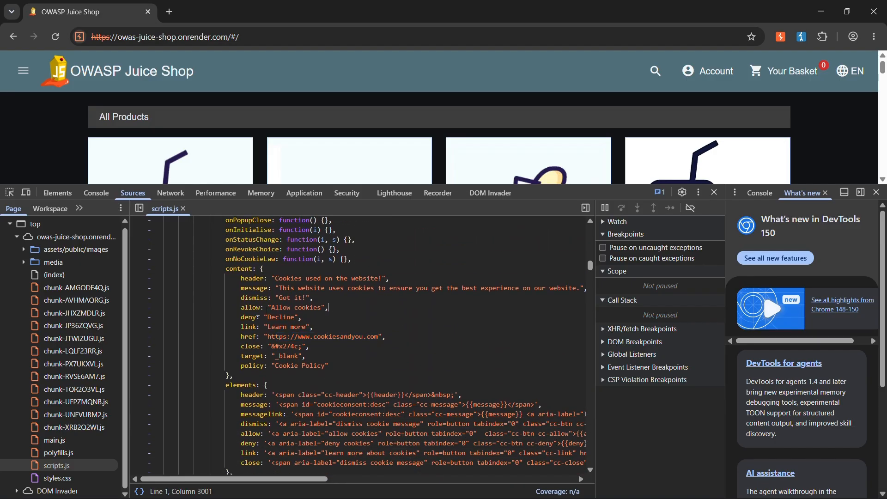
click(357, 311)
scroll(357, 312, down, 1)
Open the polyfills.js source file and skim through its code.
click(61, 453)
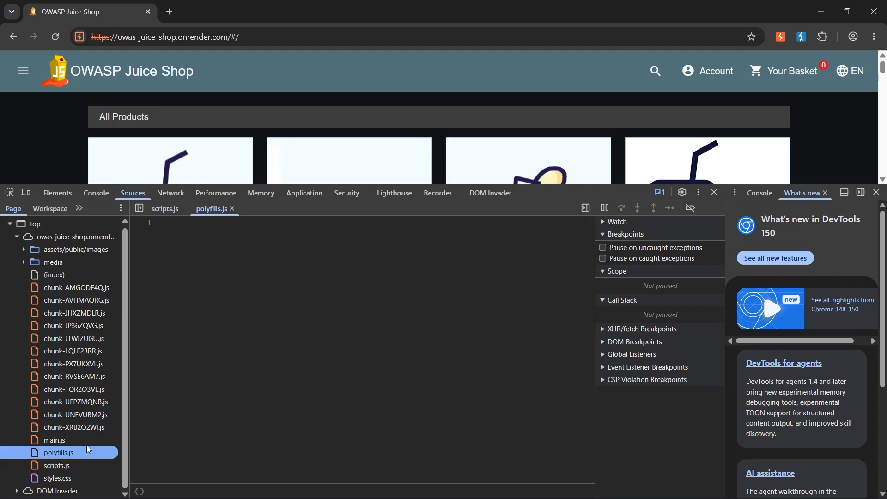
scroll(281, 267, down, 15)
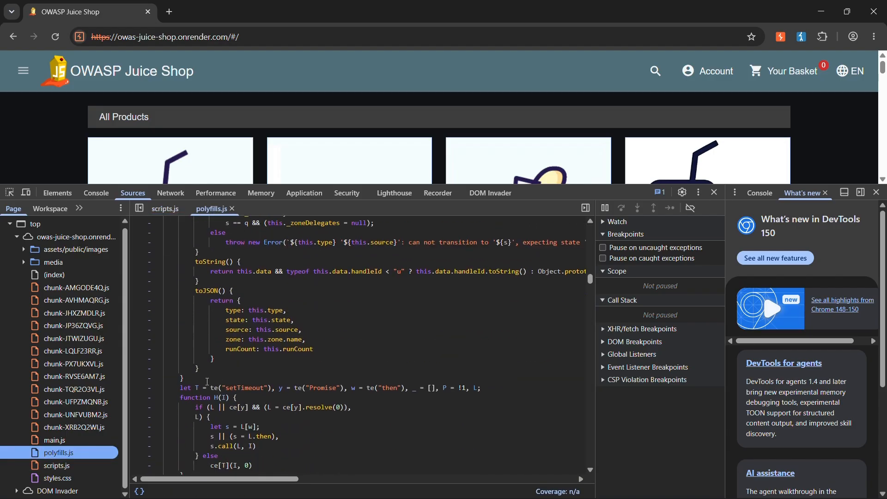
scroll(207, 382, down, 2)
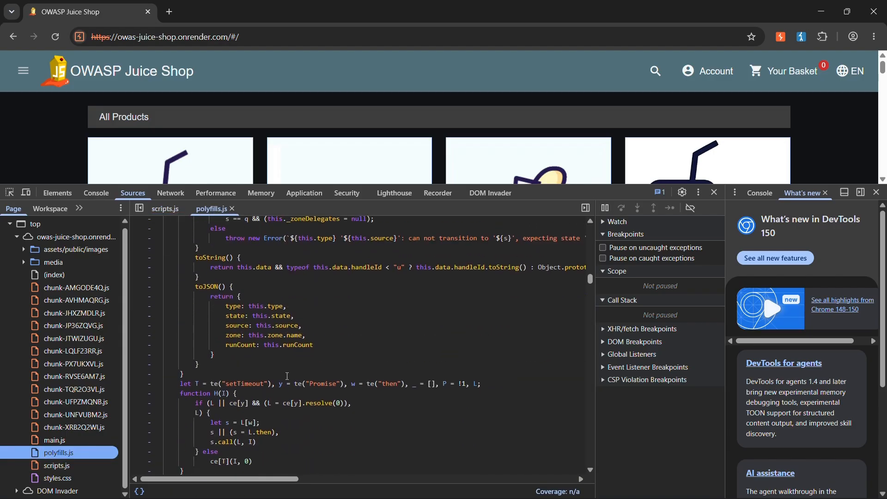
Open the main.js source file and close scripts.js and polyfills.js so only main.js stays open.
click(54, 441)
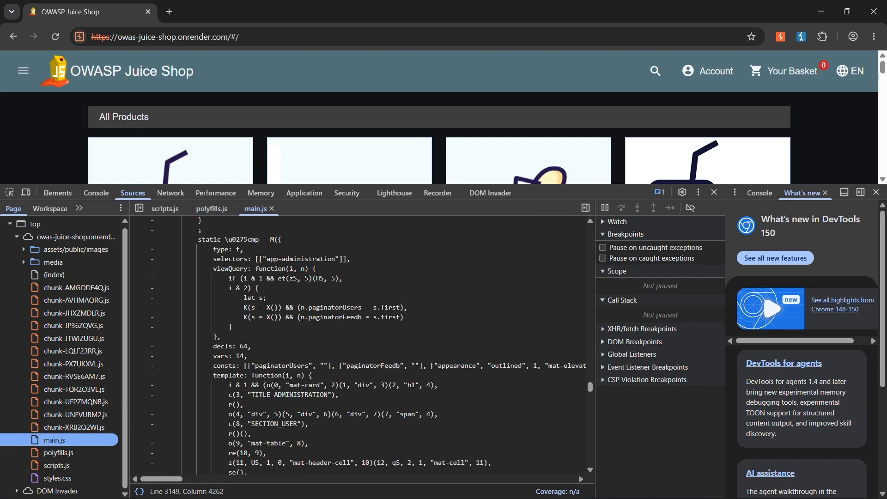
click(184, 208)
click(187, 208)
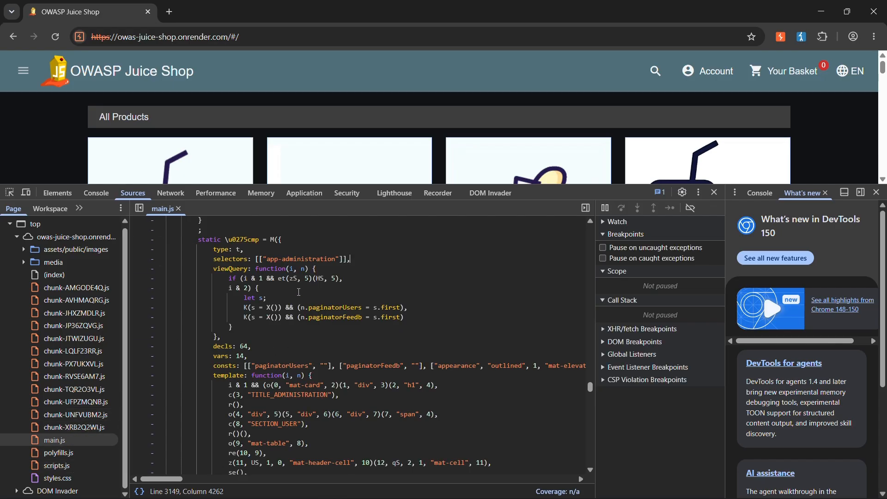
Search main.js for "admin" and move to the match in the path: "administration" route entry.
scroll(299, 291, down, 2)
scroll(462, 335, up, 3)
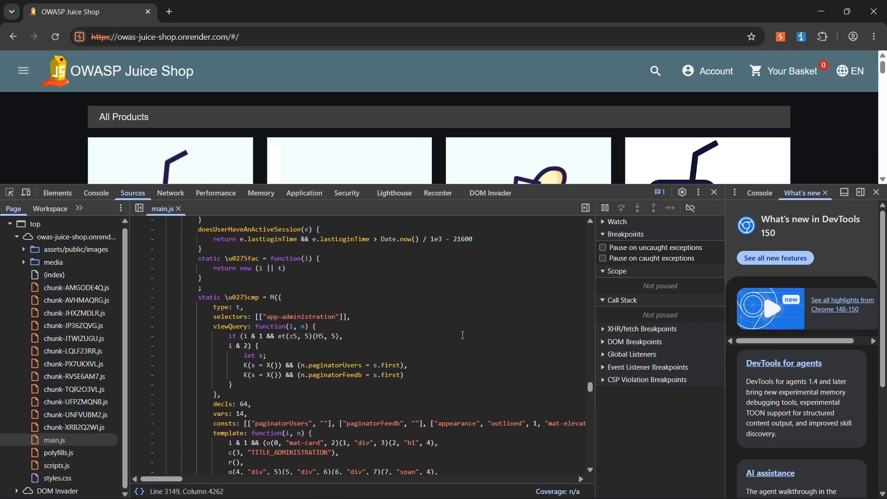
scroll(205, 303, up, 10)
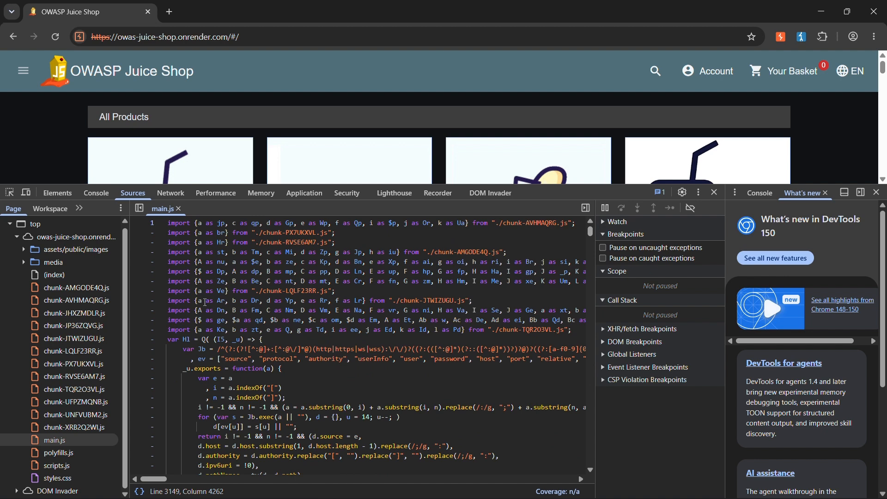
scroll(205, 302, down, 4)
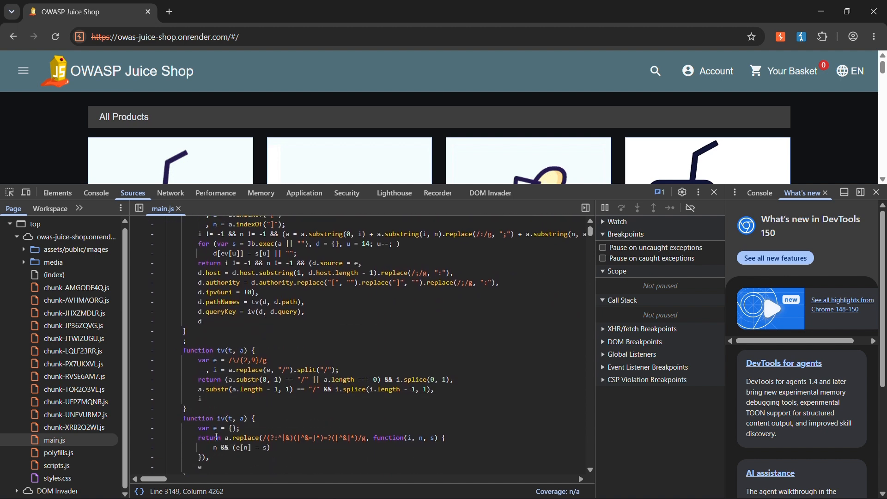
key(ctrl+f)
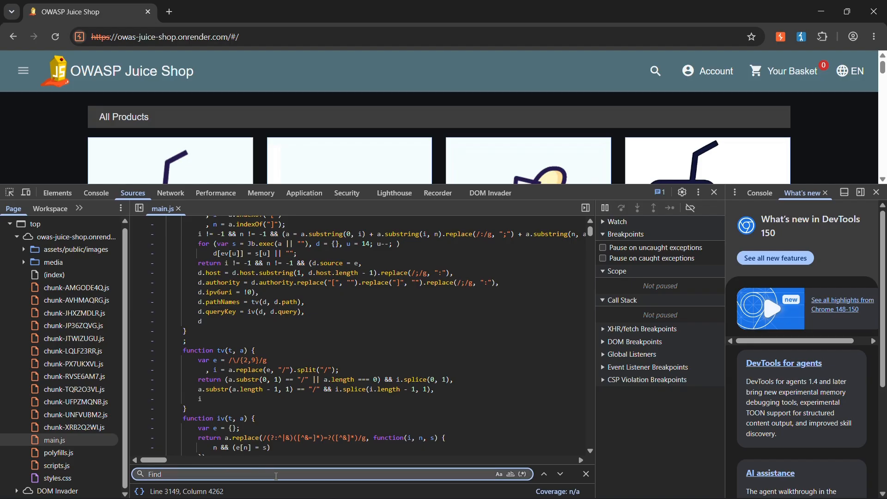
text(admin)
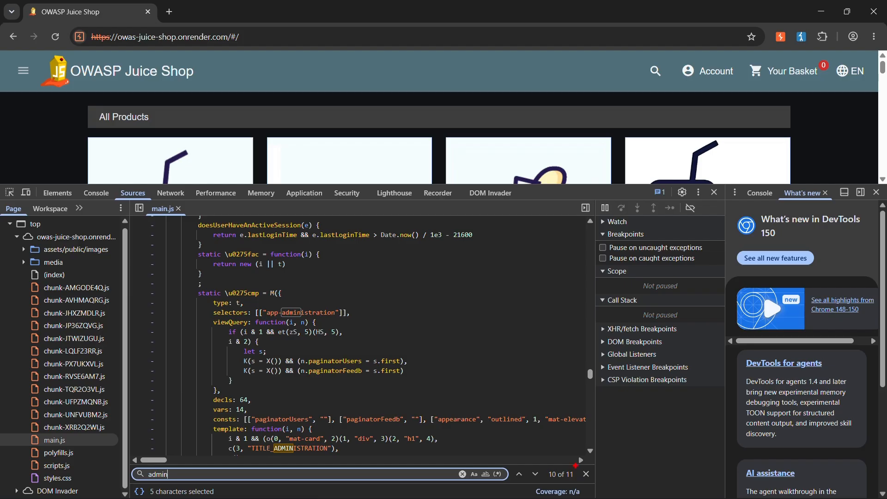
mouse_move(560, 471)
mouse_down()
mouse_move(578, 482)
mouse_move(571, 467)
mouse_up()
key(Escape)
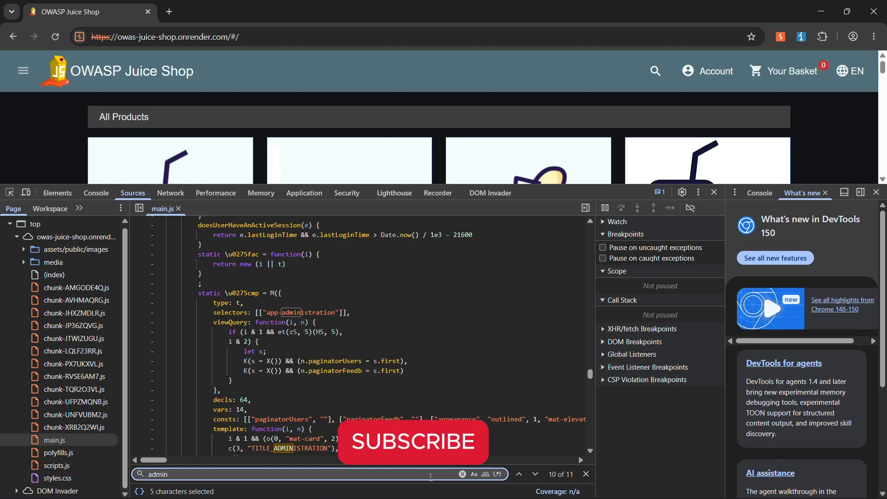
key(Return)
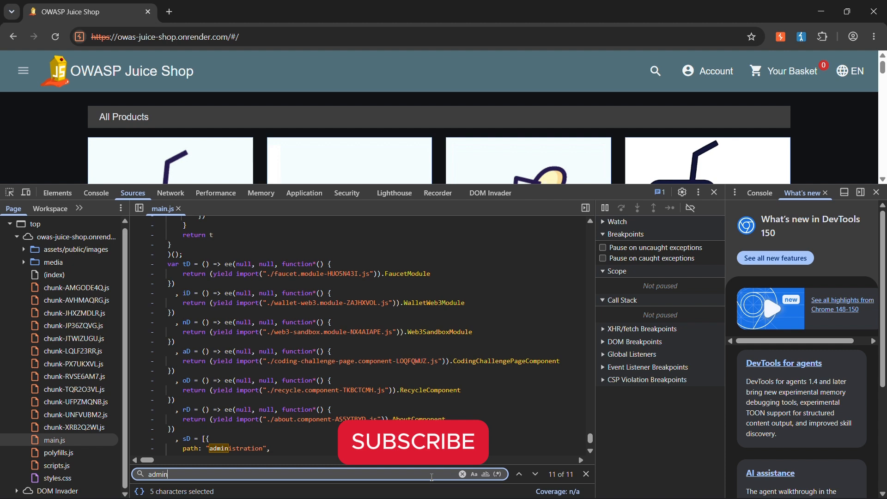
Examine the component imports around the sD route list and highlight the path: "administration" line.
scroll(404, 373, down, 2)
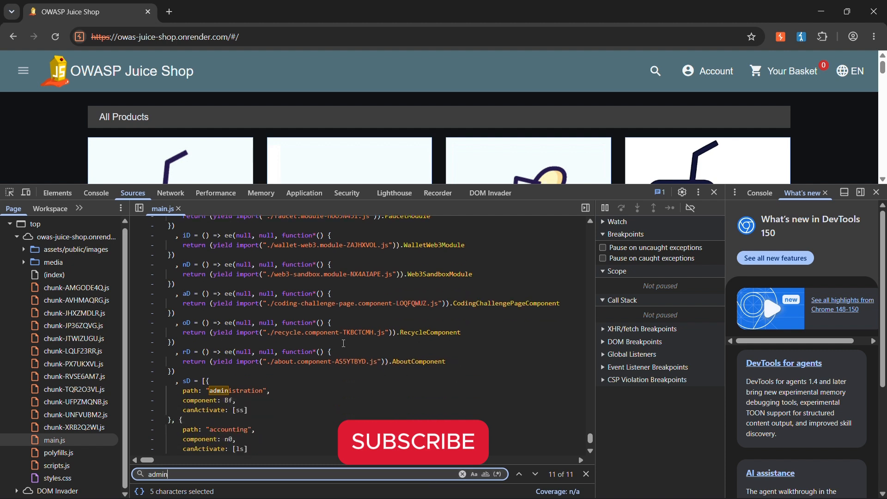
scroll(344, 343, up, 2)
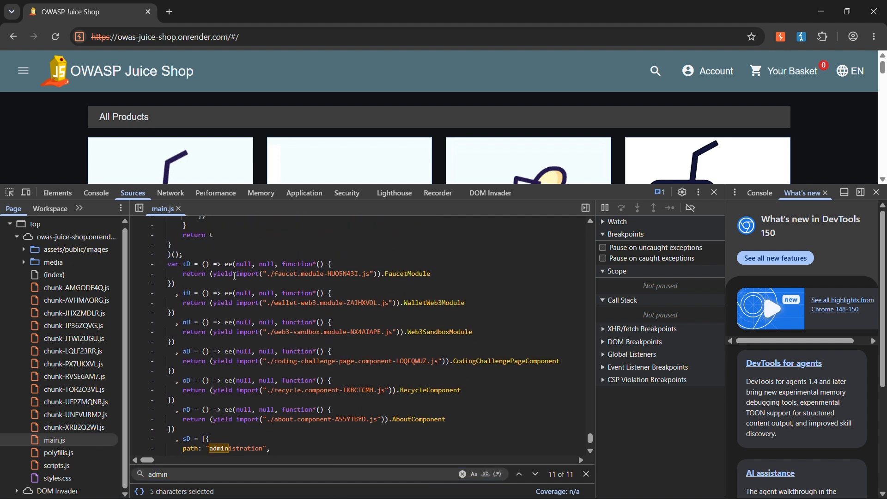
click(270, 333)
scroll(269, 333, down, 2)
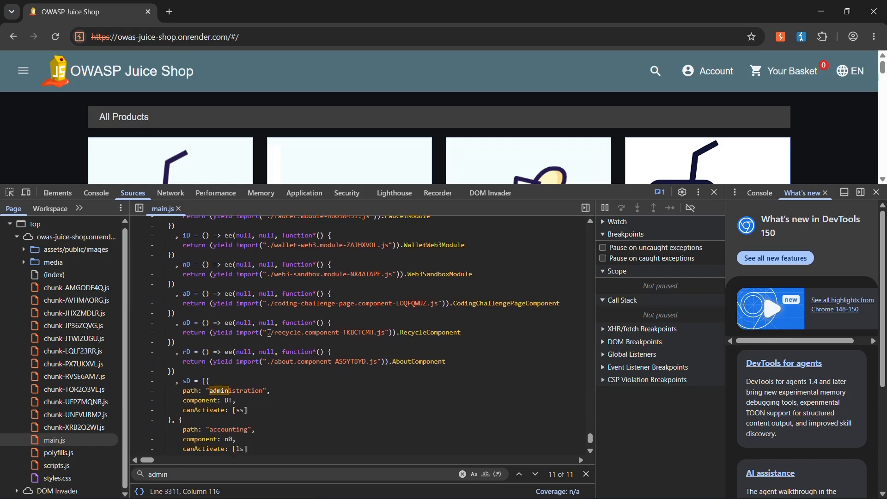
scroll(270, 332, down, 2)
double_click(195, 333)
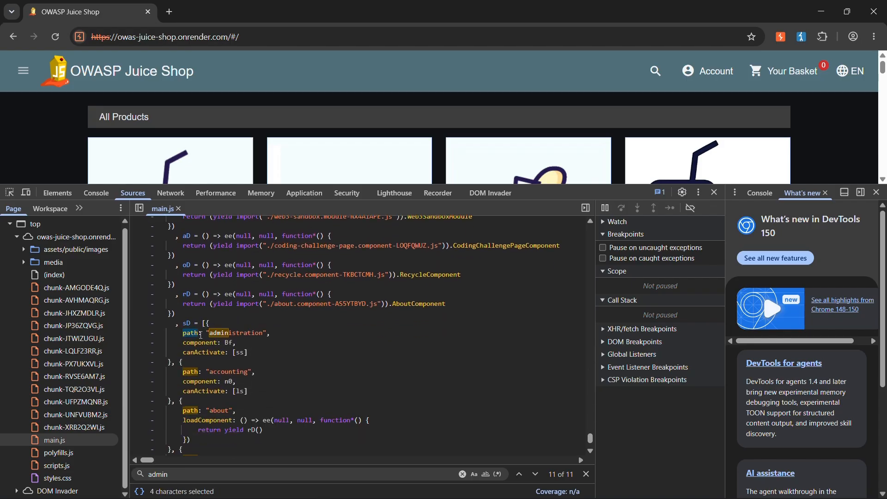
key(Left)
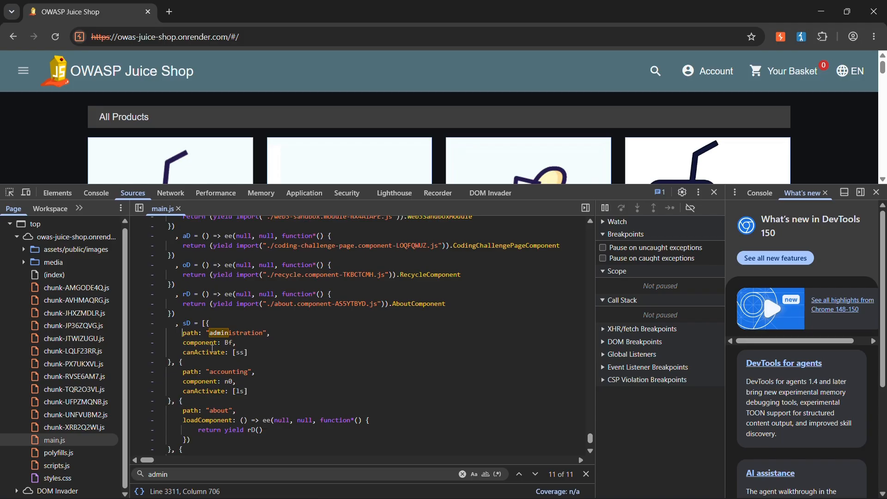
drag(270, 334, 184, 337)
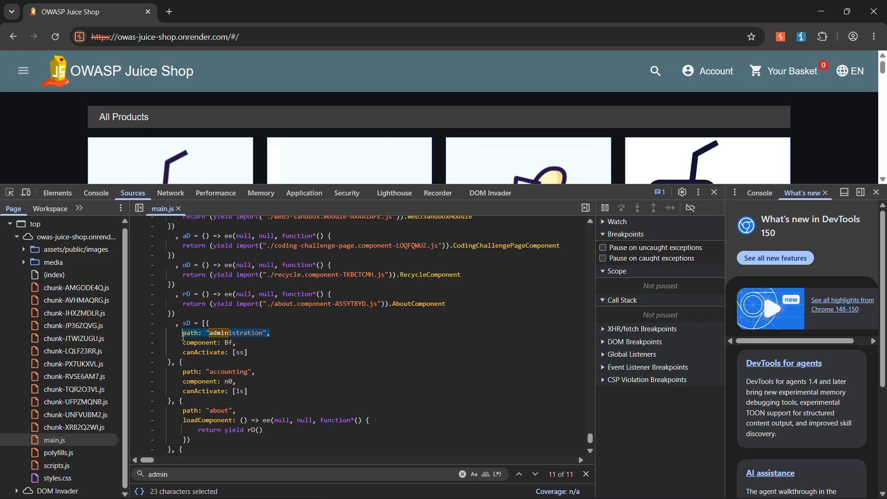
Highlight the administration and accounting path names in the sD route list.
click(216, 338)
double_click(248, 333)
drag(211, 371, 248, 371)
Read the route paths following accounting in main.js, and return to the first route to select its administration path name.
scroll(206, 372, down, 2)
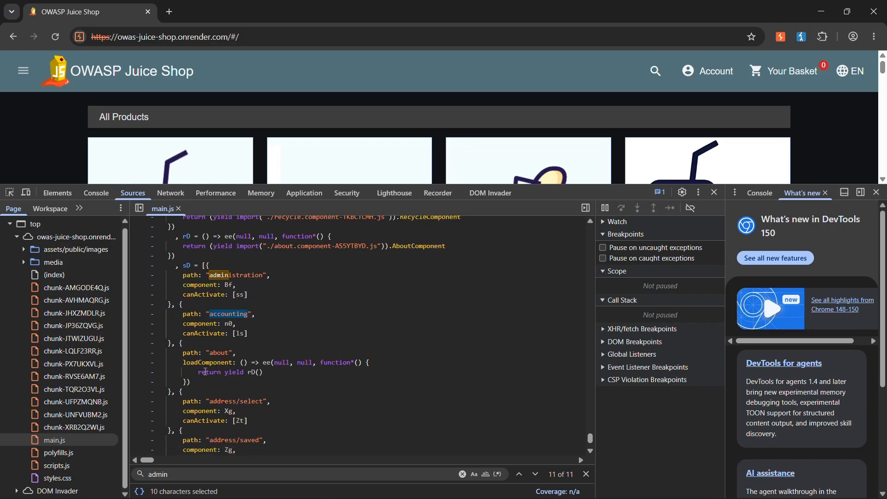
scroll(235, 400, down, 2)
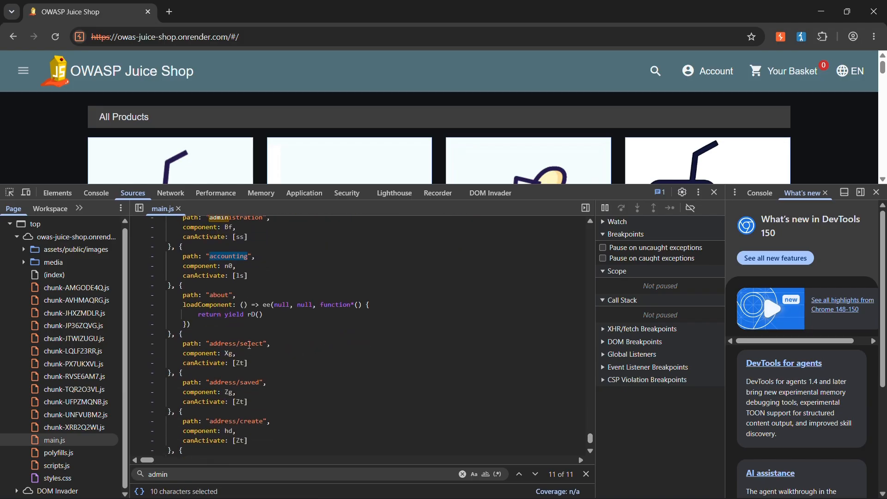
scroll(208, 388, down, 2)
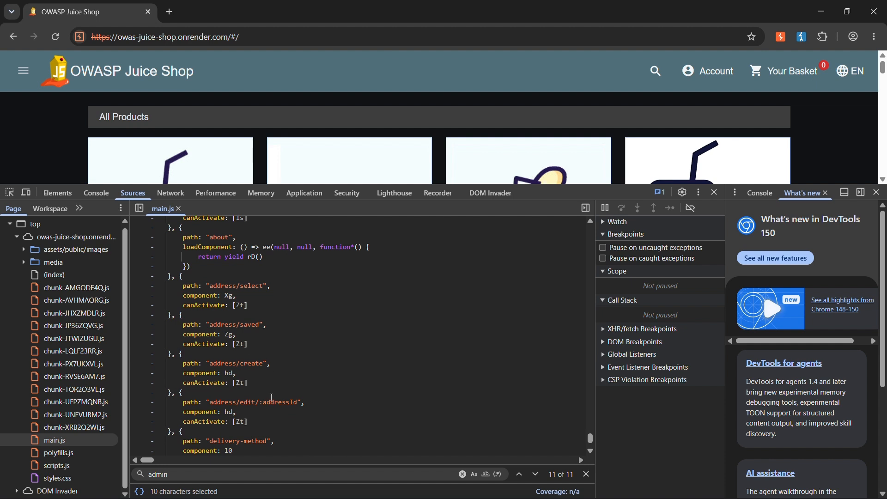
scroll(264, 392, down, 2)
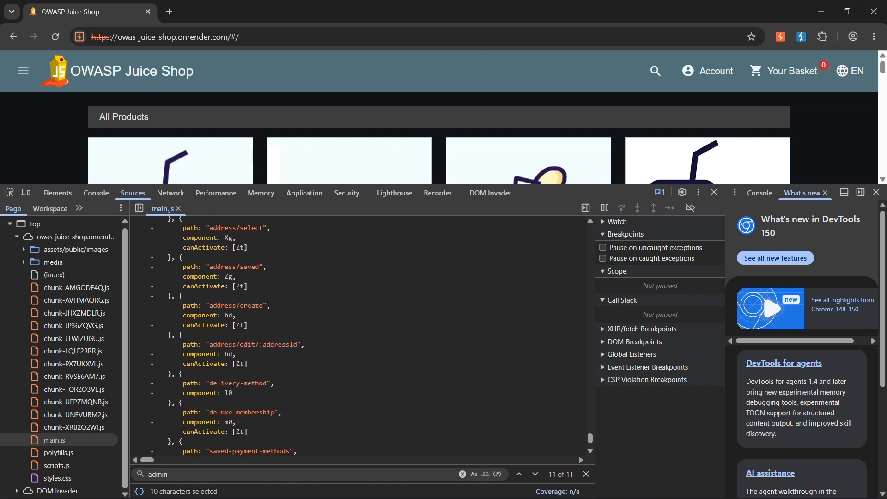
scroll(201, 388, down, 2)
scroll(261, 380, down, 2)
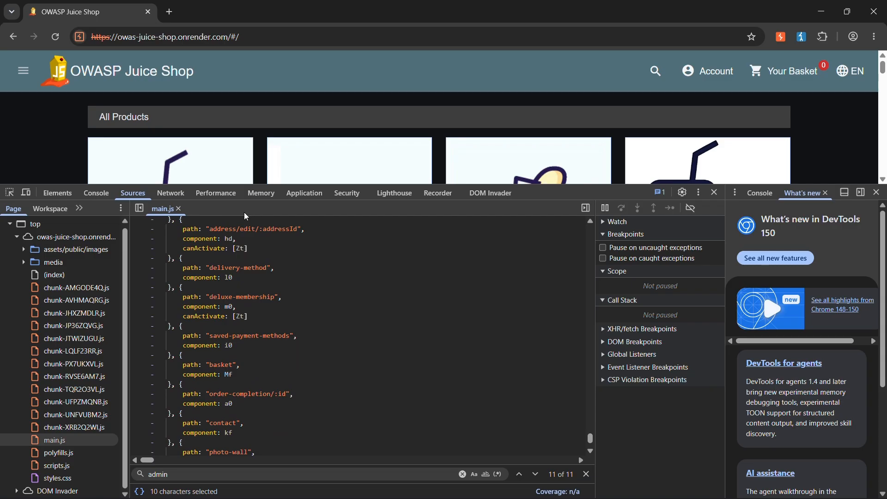
scroll(237, 284, up, 1)
scroll(236, 284, up, 10)
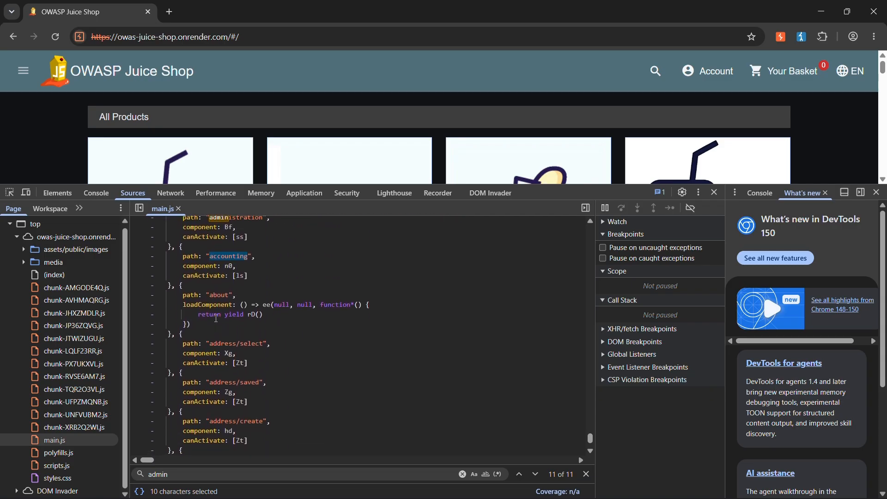
double_click(232, 275)
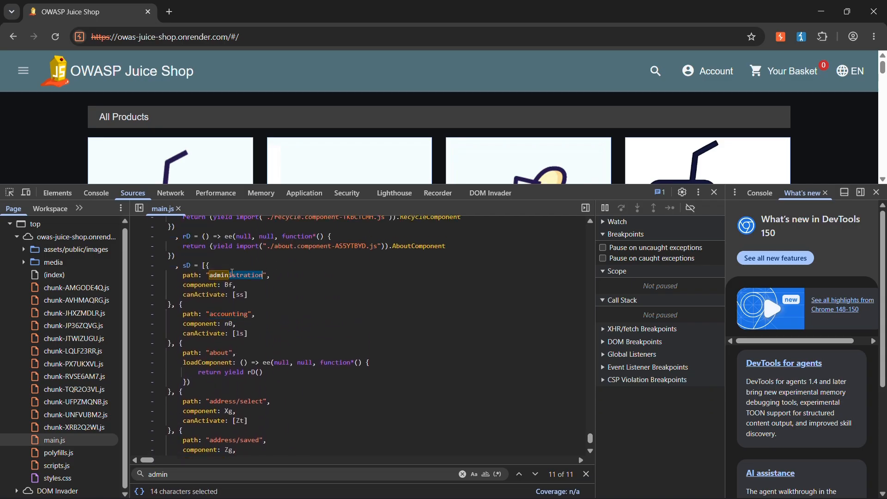
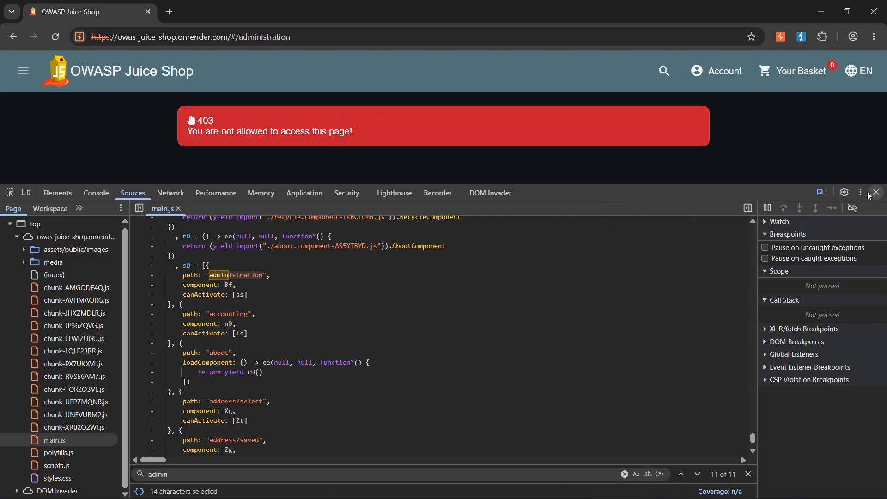
Close the developer tools and highlight the error message text on the administration page.
click(878, 192)
drag(214, 133, 192, 121)
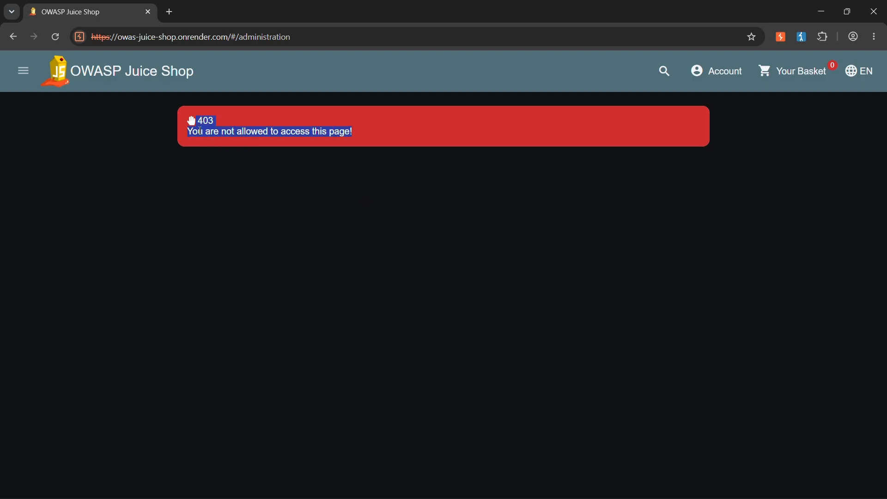
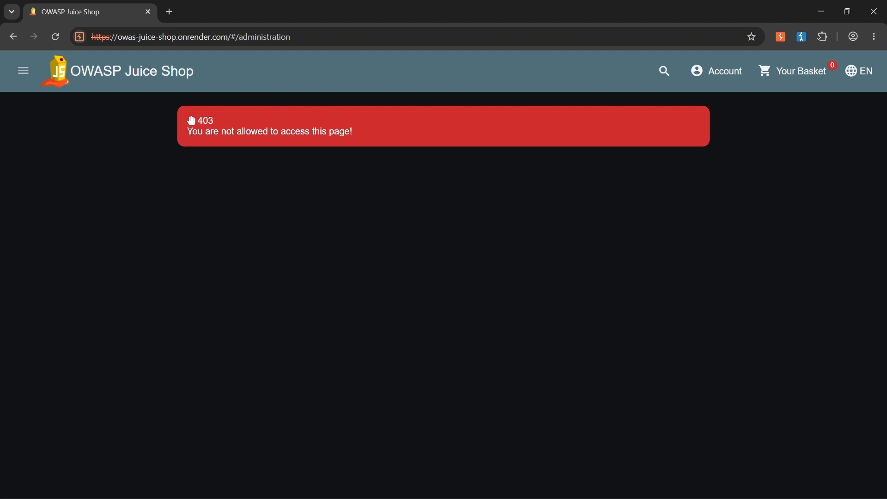
mouse_move(189, 132)
mouse_down()
mouse_move(361, 132)
mouse_move(187, 143)
mouse_move(190, 131)
mouse_up()
click(267, 133)
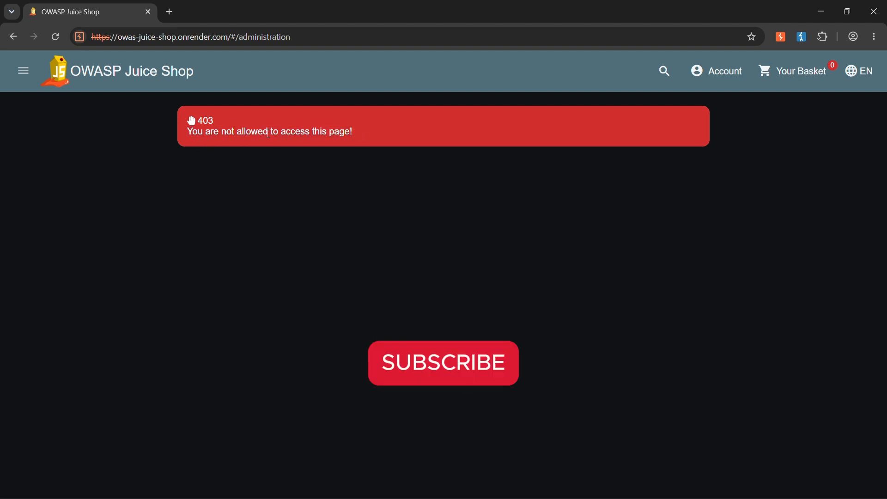
drag(356, 134, 201, 124)
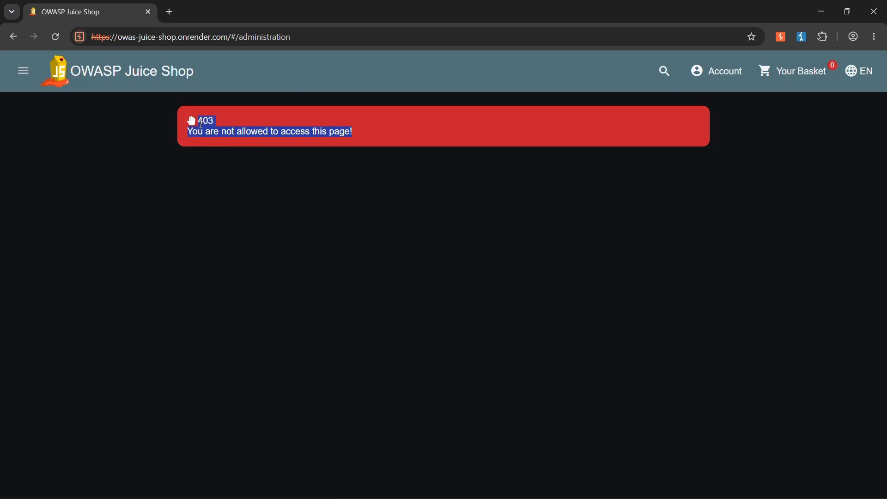
click(309, 132)
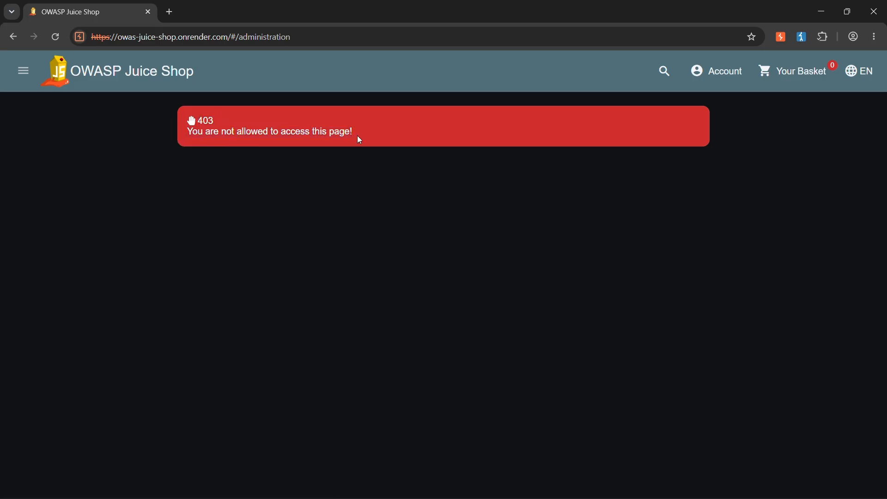
drag(358, 136, 198, 124)
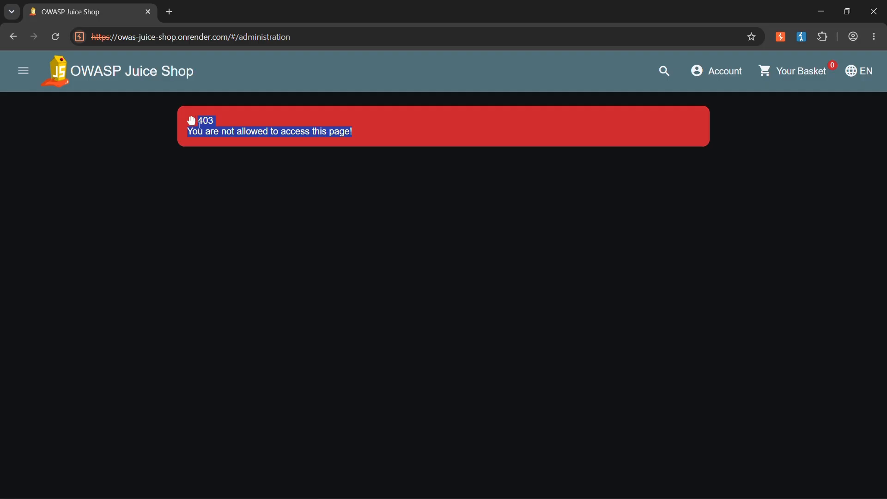
drag(365, 136, 220, 123)
click(234, 122)
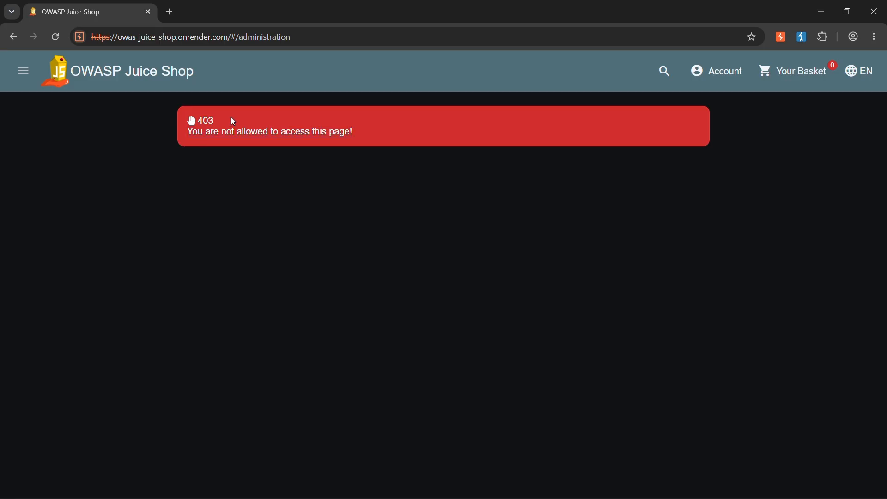
drag(206, 121, 353, 132)
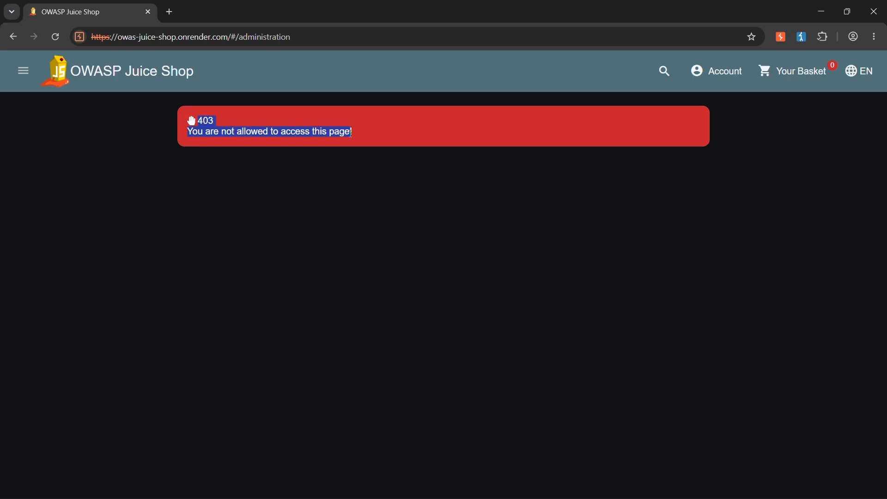
click(336, 126)
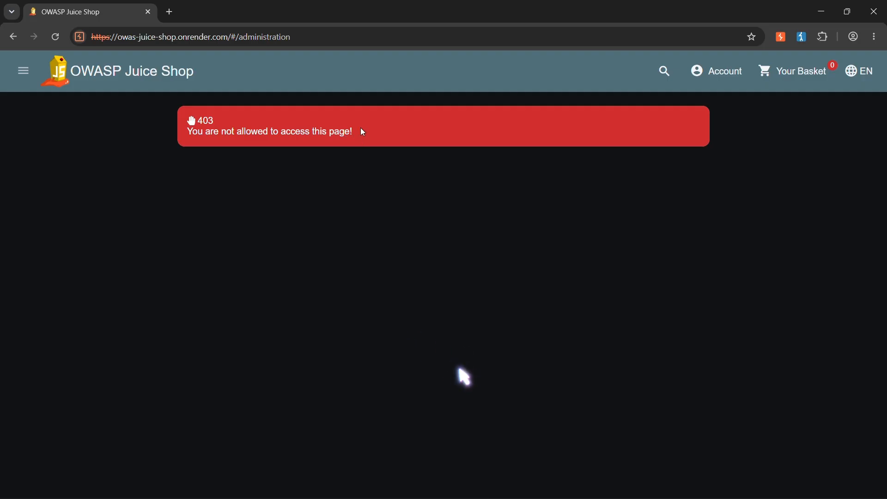
drag(360, 131, 190, 120)
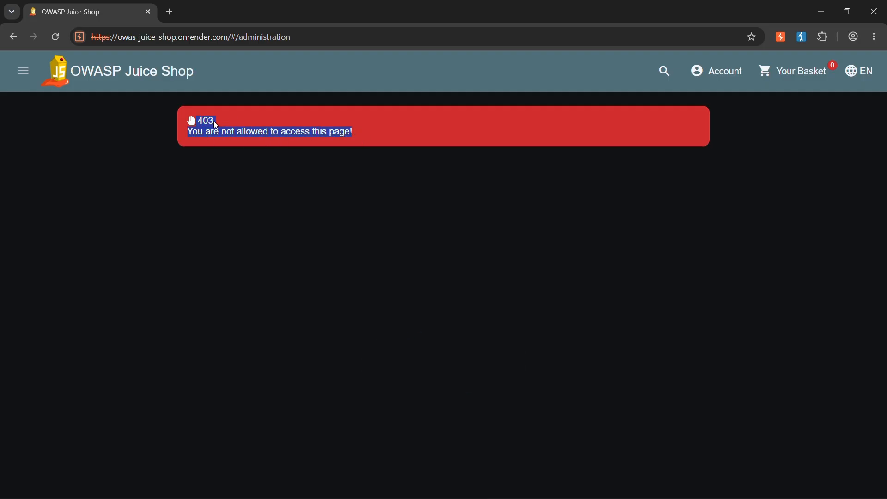
click(253, 128)
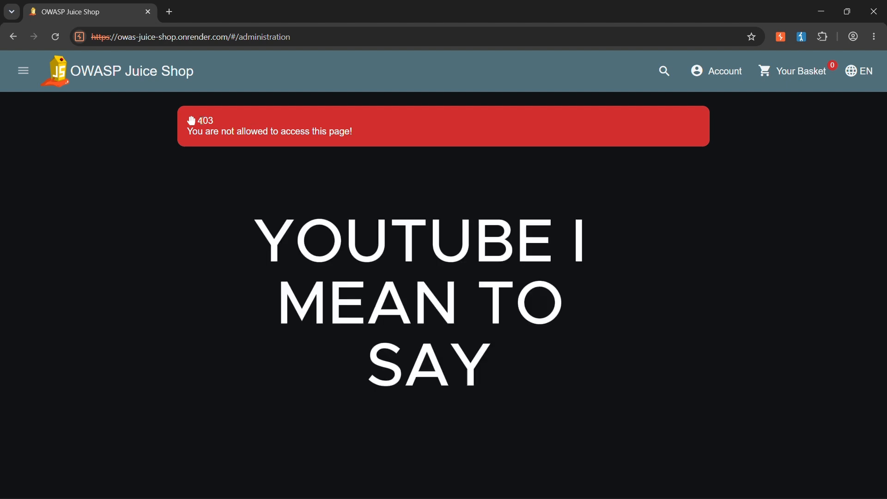
drag(202, 122, 356, 126)
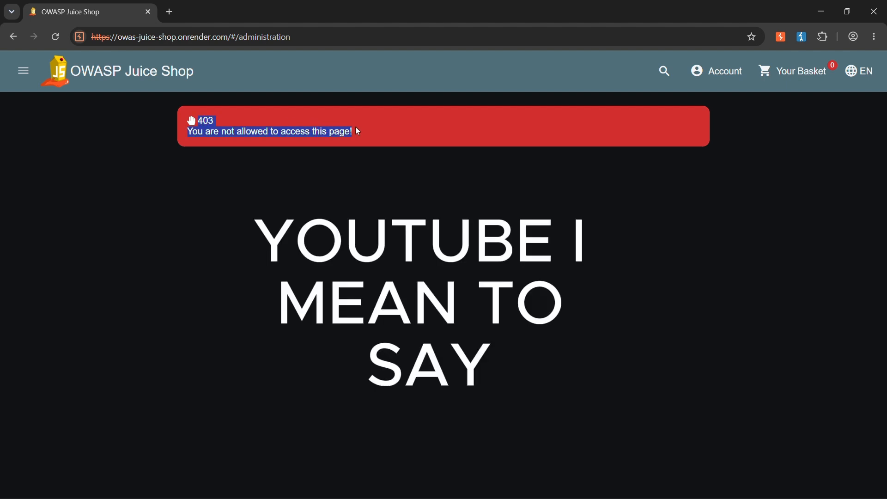
click(310, 130)
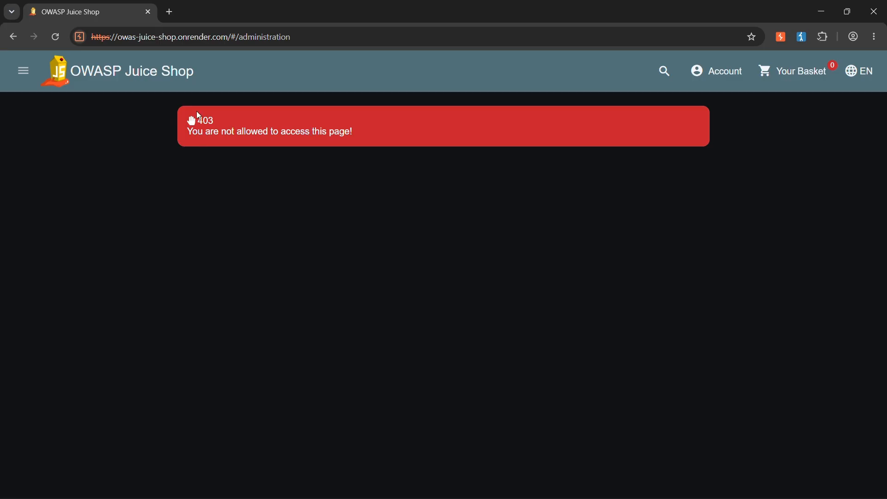
click(244, 125)
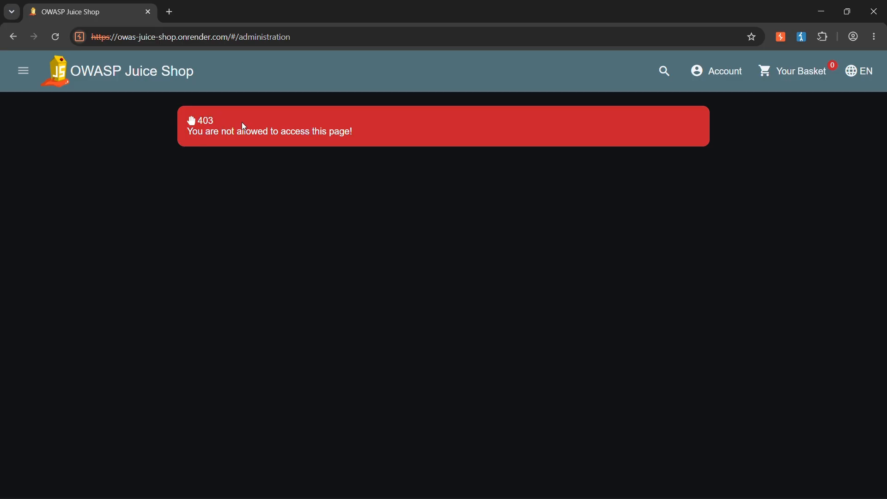